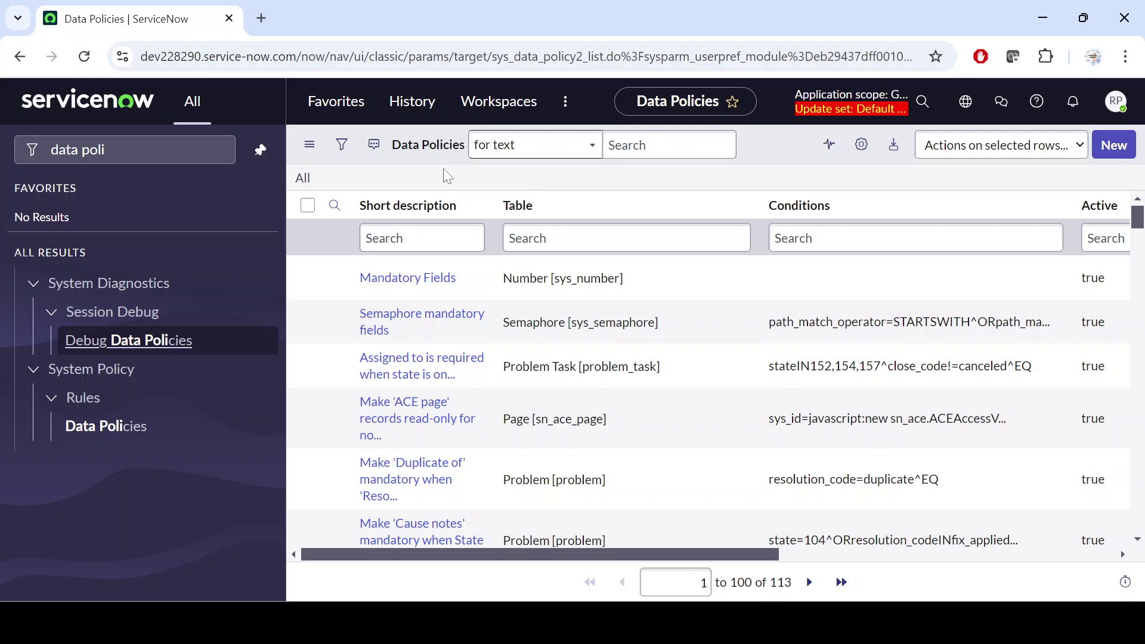
Step: Open youtube.com in a new browser tab
click(261, 18)
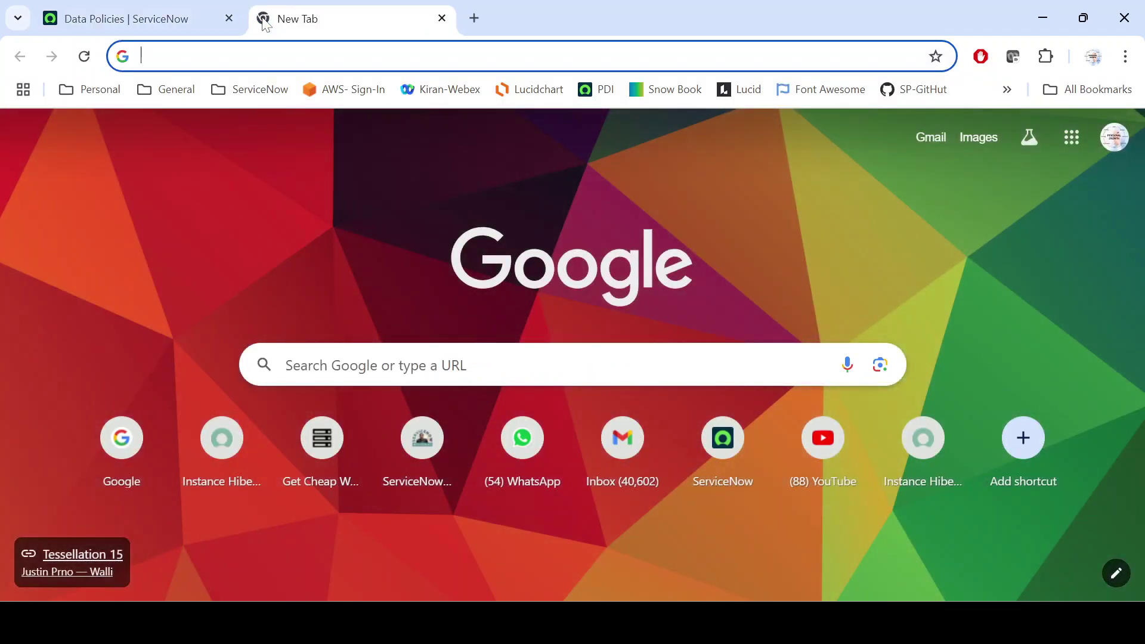
text(youtube.com)
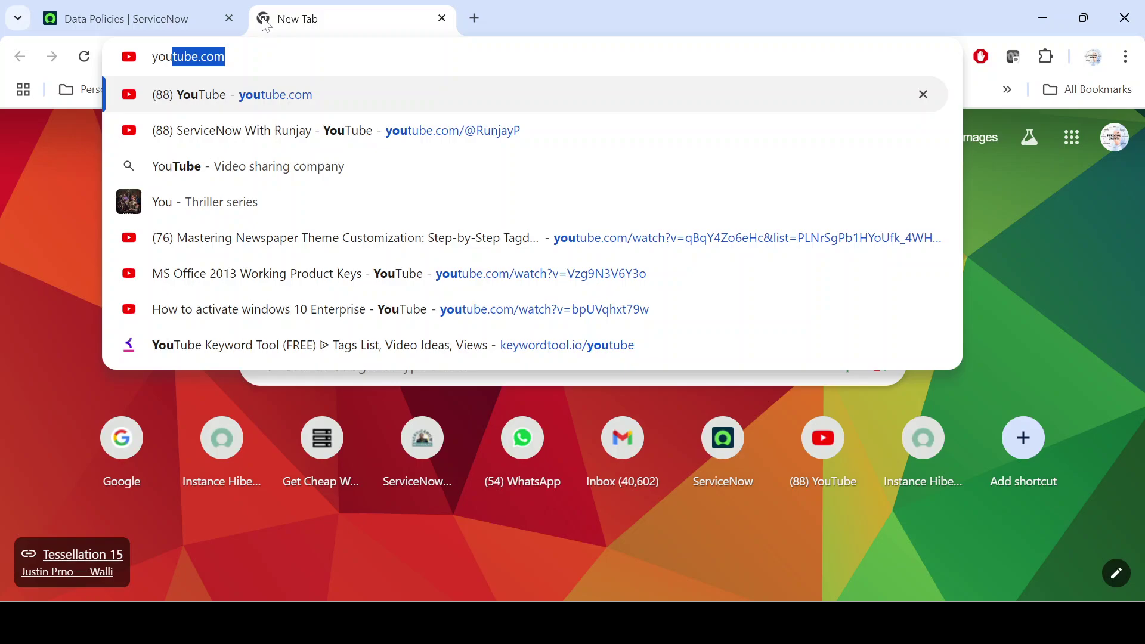
key(Return)
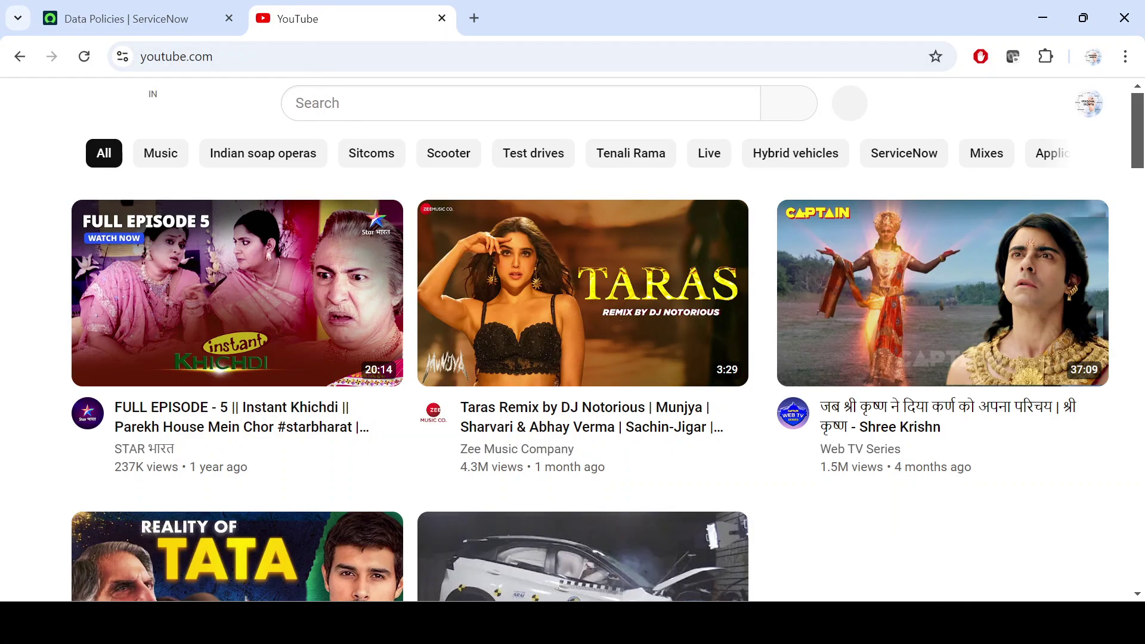
Step: Search YouTube for the ServiceNow tutorial channel, open its home page, and dismiss the low-battery warning
click(418, 103)
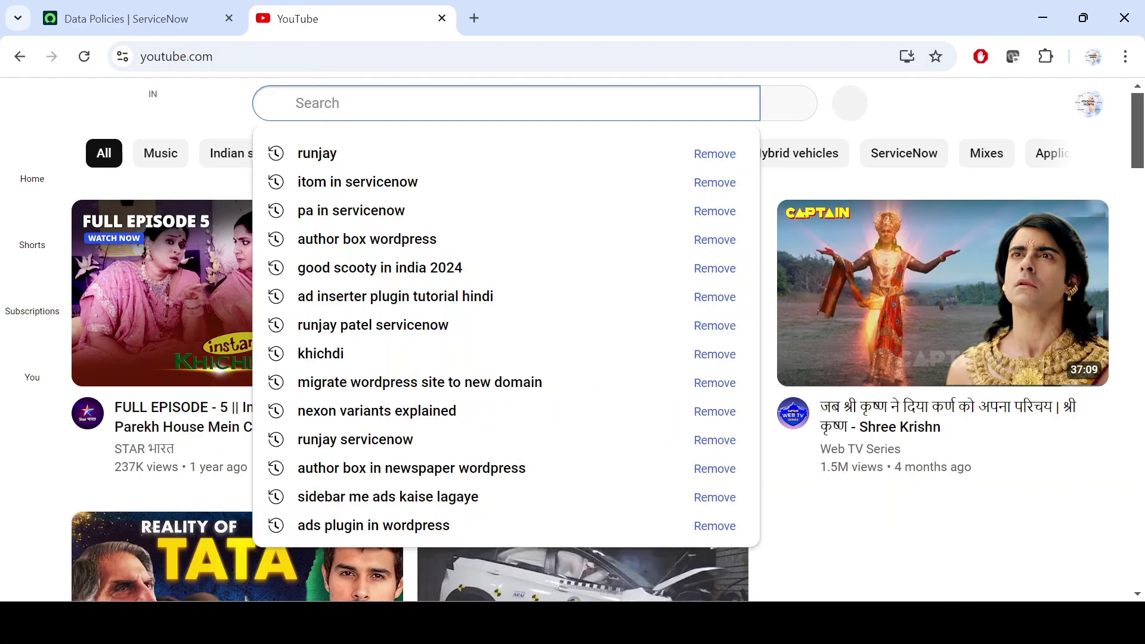
text(runjay)
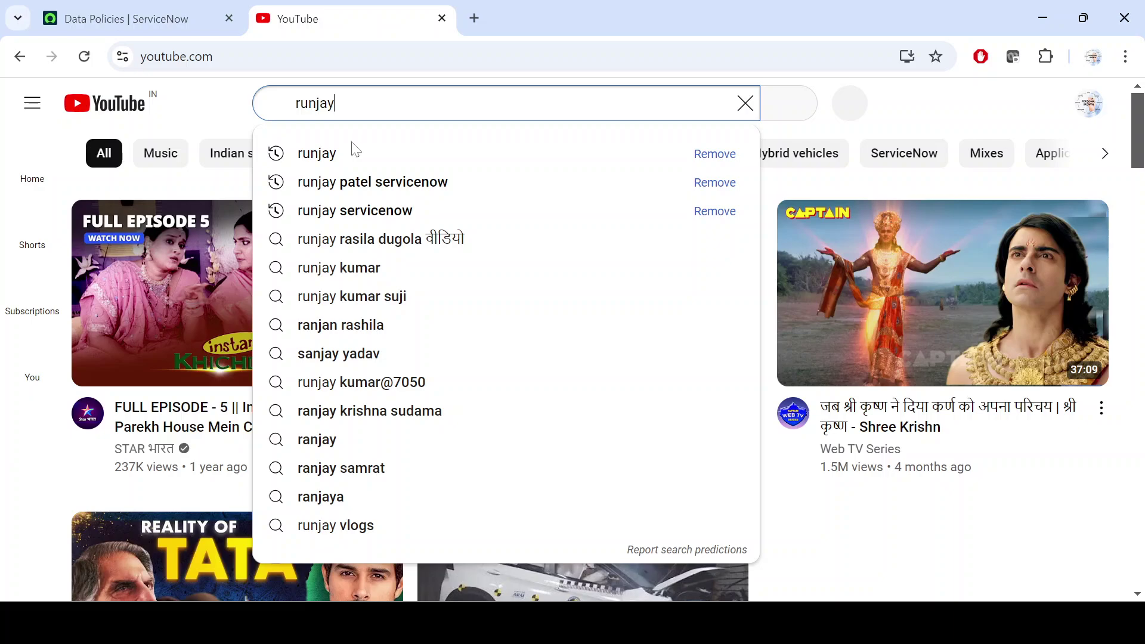
click(339, 151)
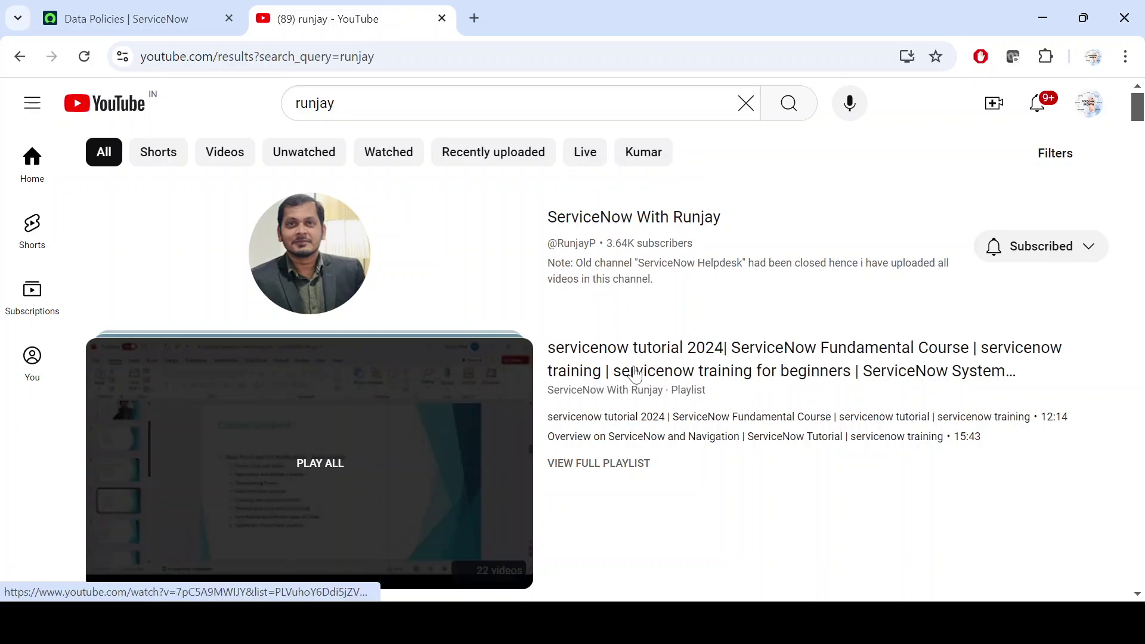
click(631, 225)
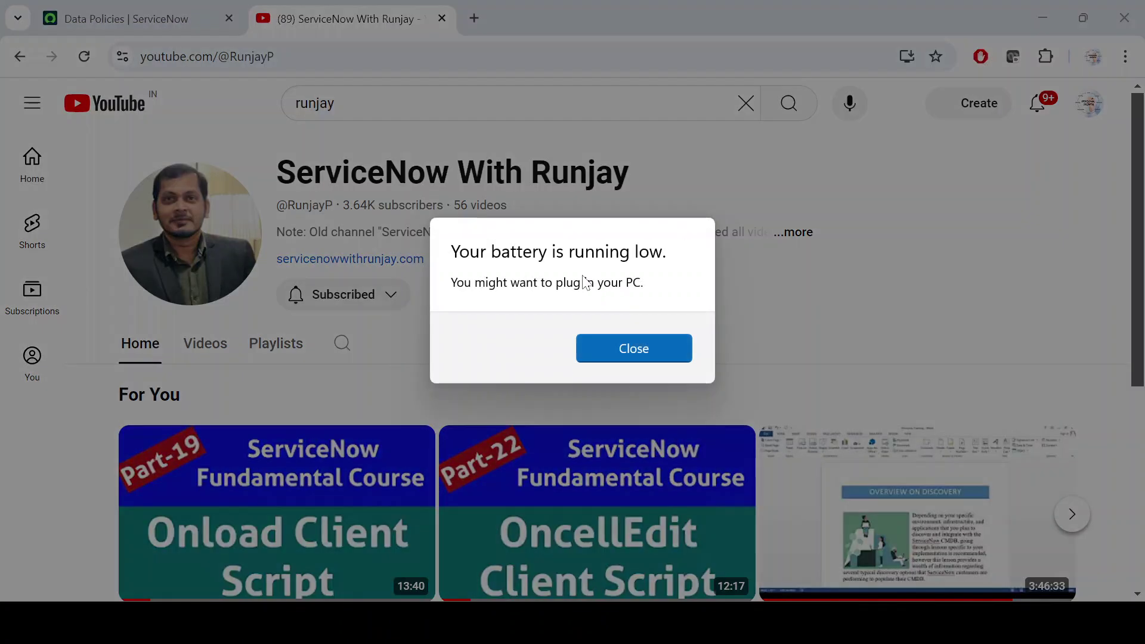
click(637, 349)
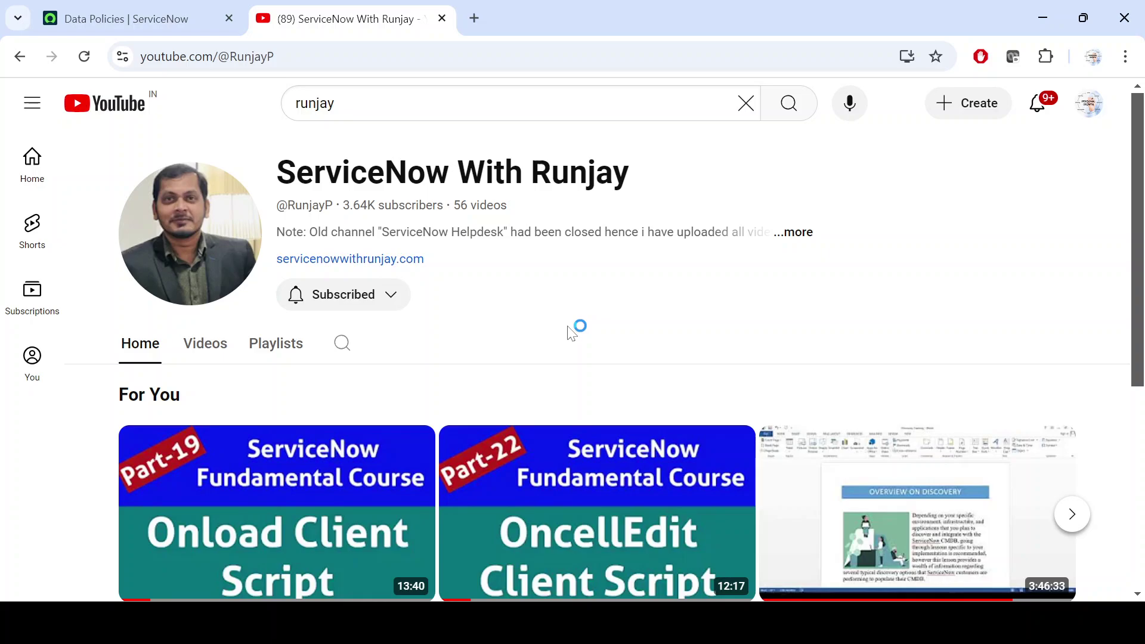
Step: Show the channel's Playlists tab and scroll through its seven ServiceNow playlists
click(284, 353)
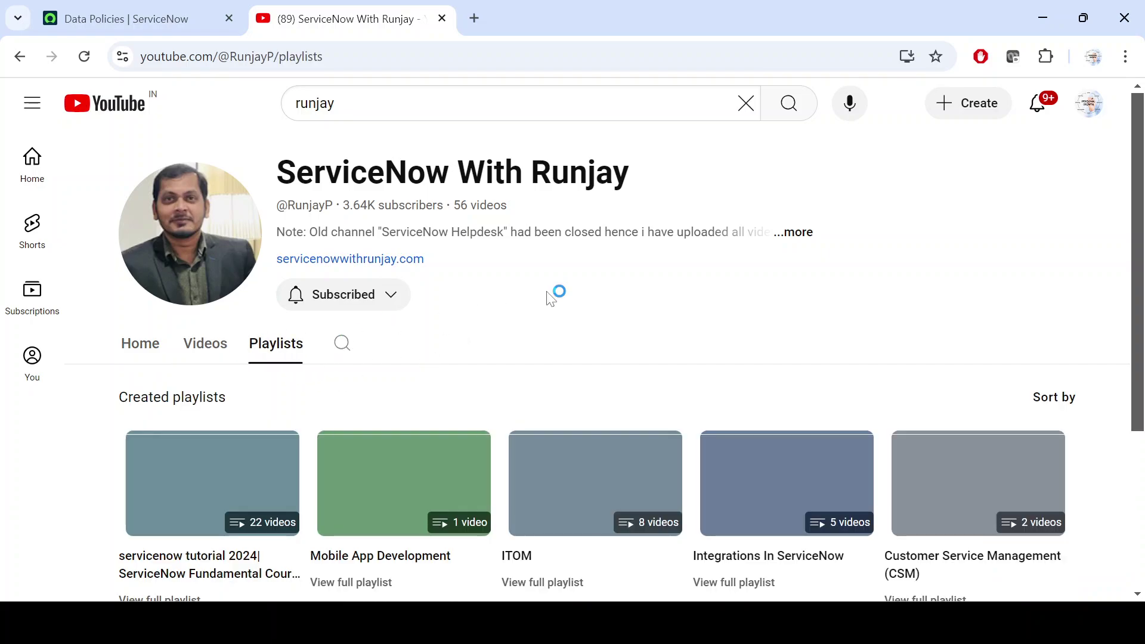
scroll(513, 292, down, 4)
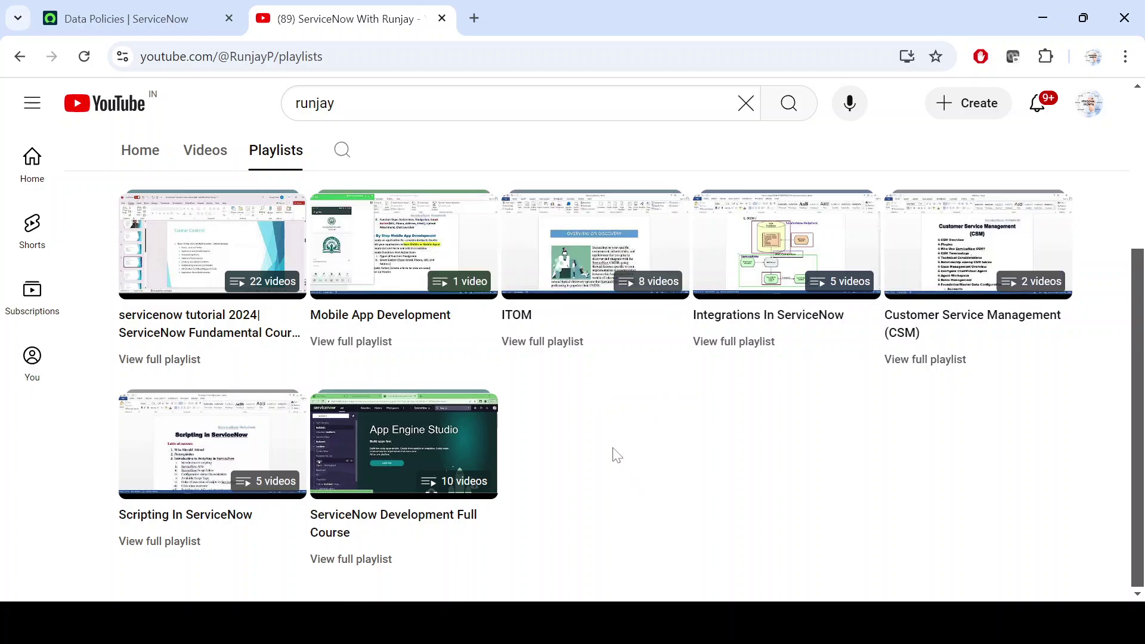
mouse_move(410, 486)
mouse_move(296, 363)
mouse_move(143, 331)
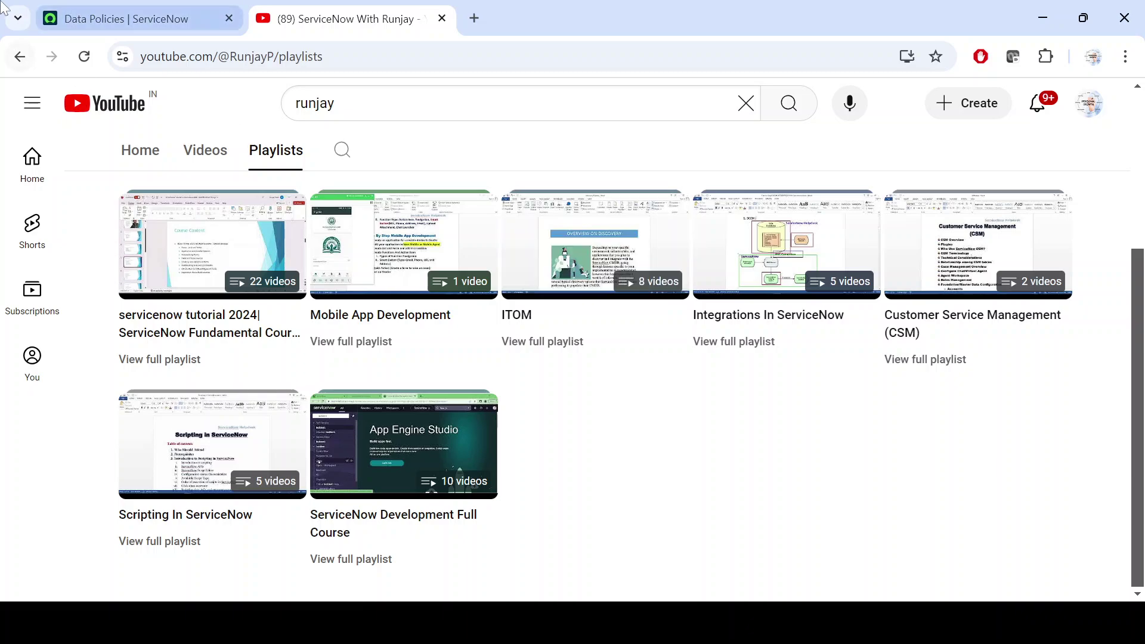
Step: Filter the navigator for 'ui policies' and open System UI > UI Policies in a new tab
click(162, 14)
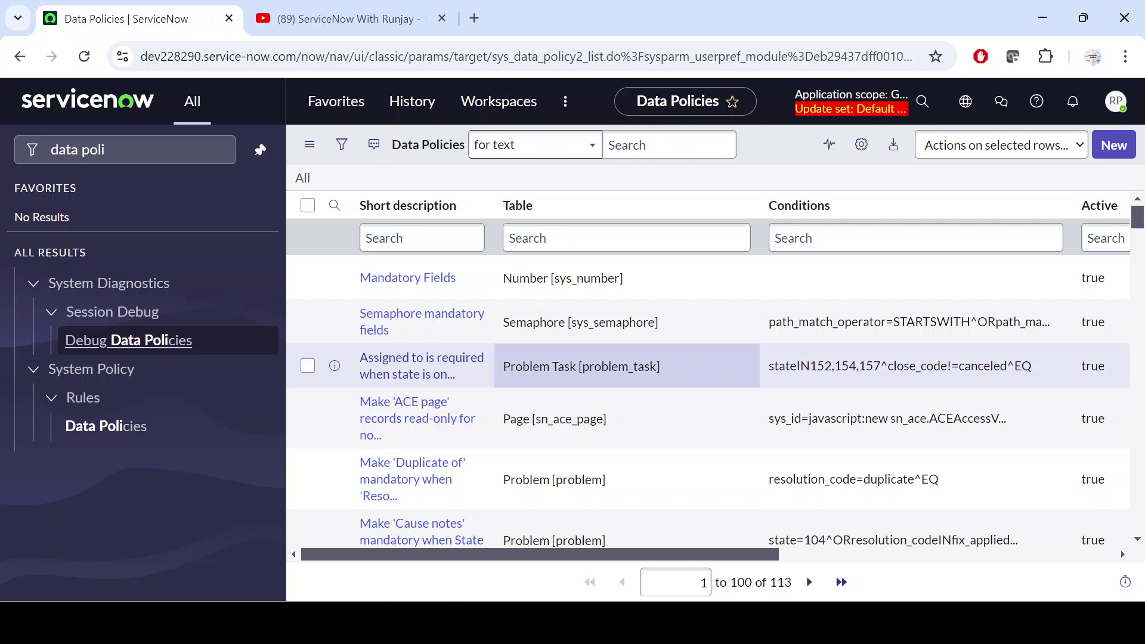
click(137, 149)
key(ctrl+a)
key(BackSpace)
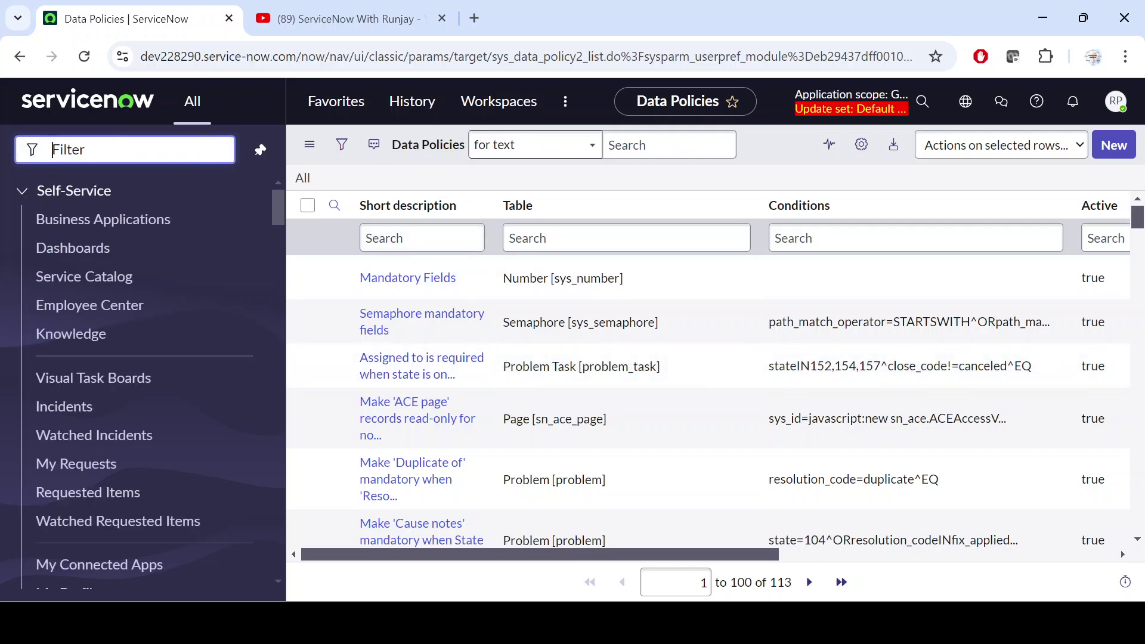
text(ui policies)
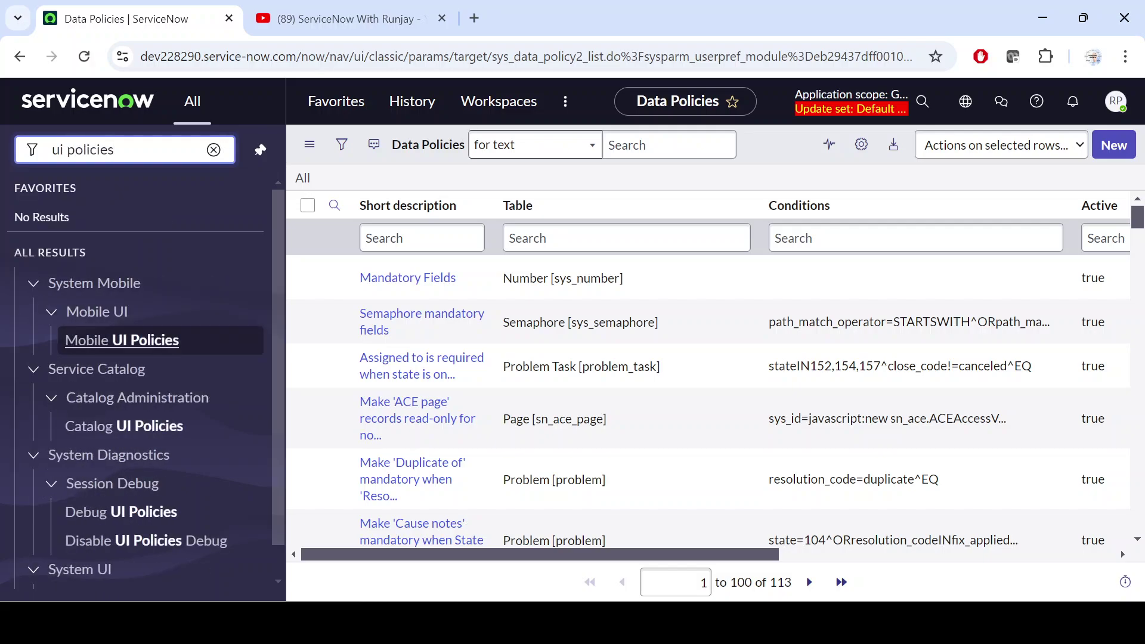
scroll(81, 528, down, 1)
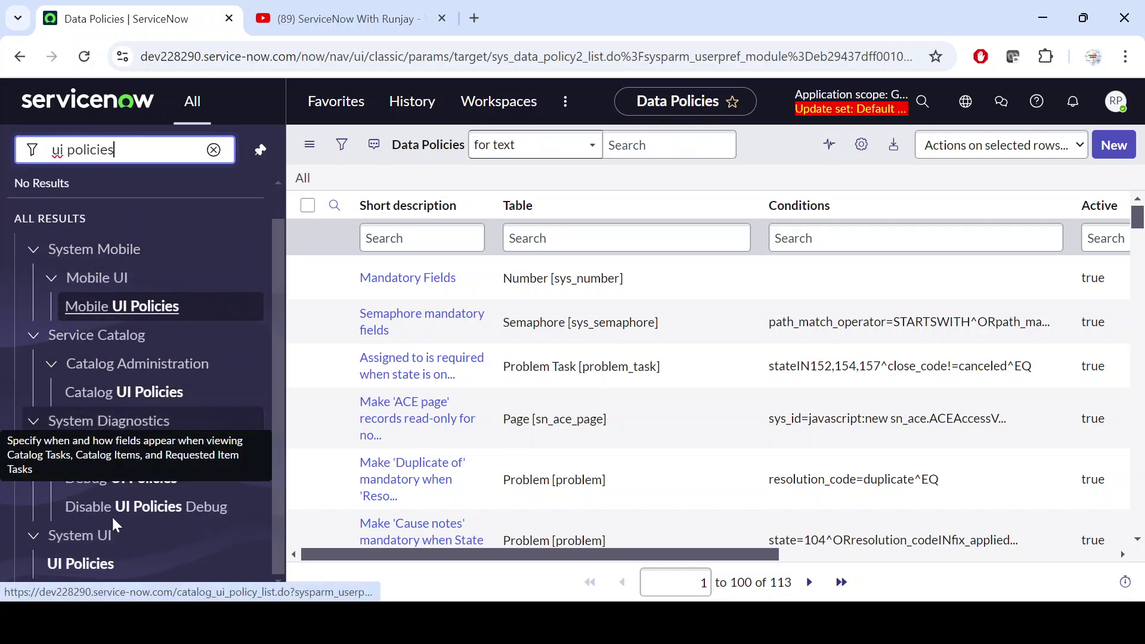
middle_click(82, 571)
click(361, 15)
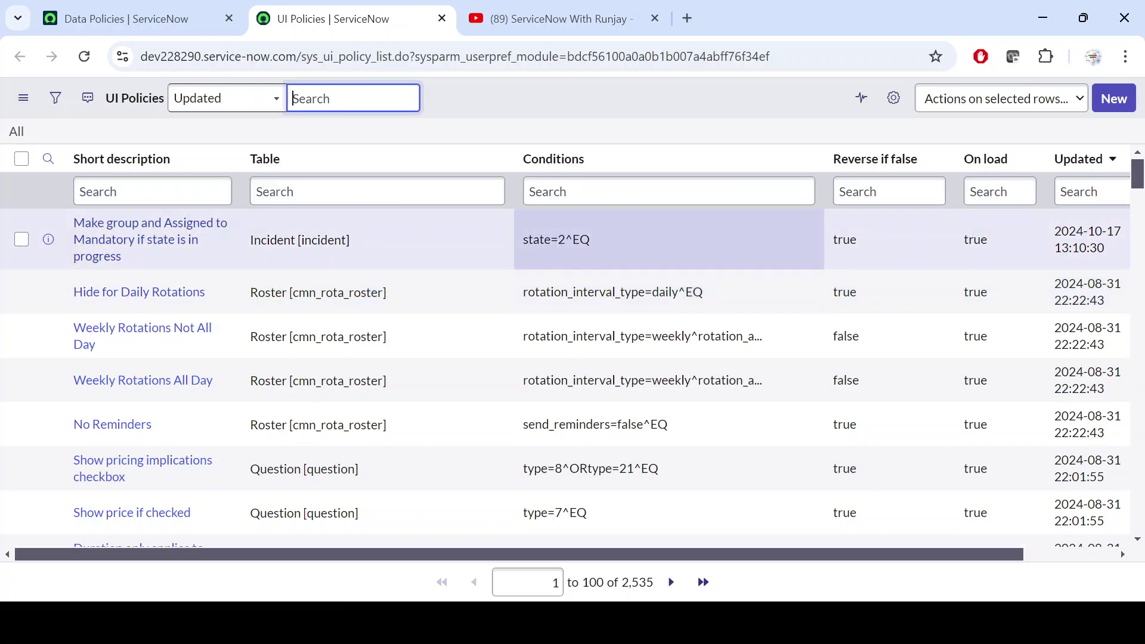
Step: Open the 'Make group and Assigned to Mandatory' incident UI policy and review its condition and actions
click(155, 230)
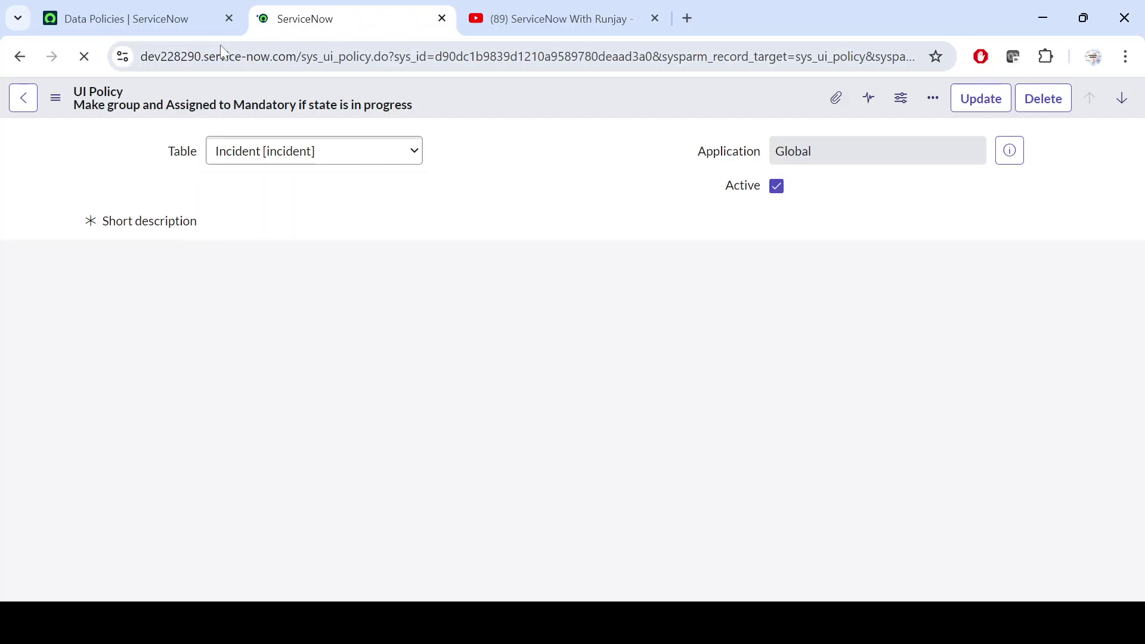
click(179, 20)
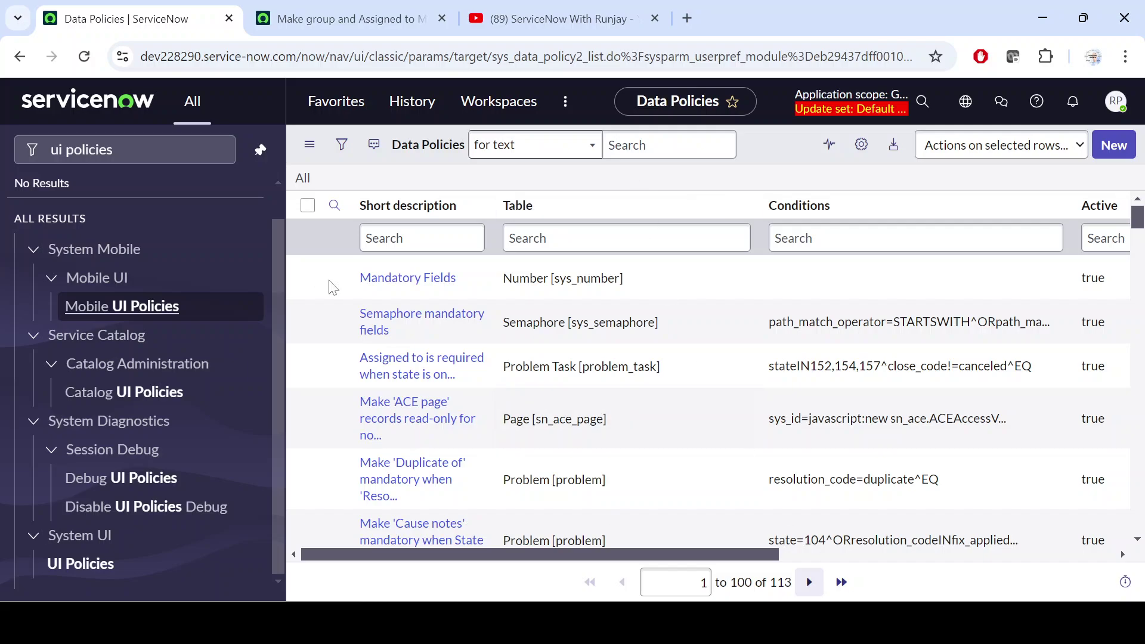
click(367, 19)
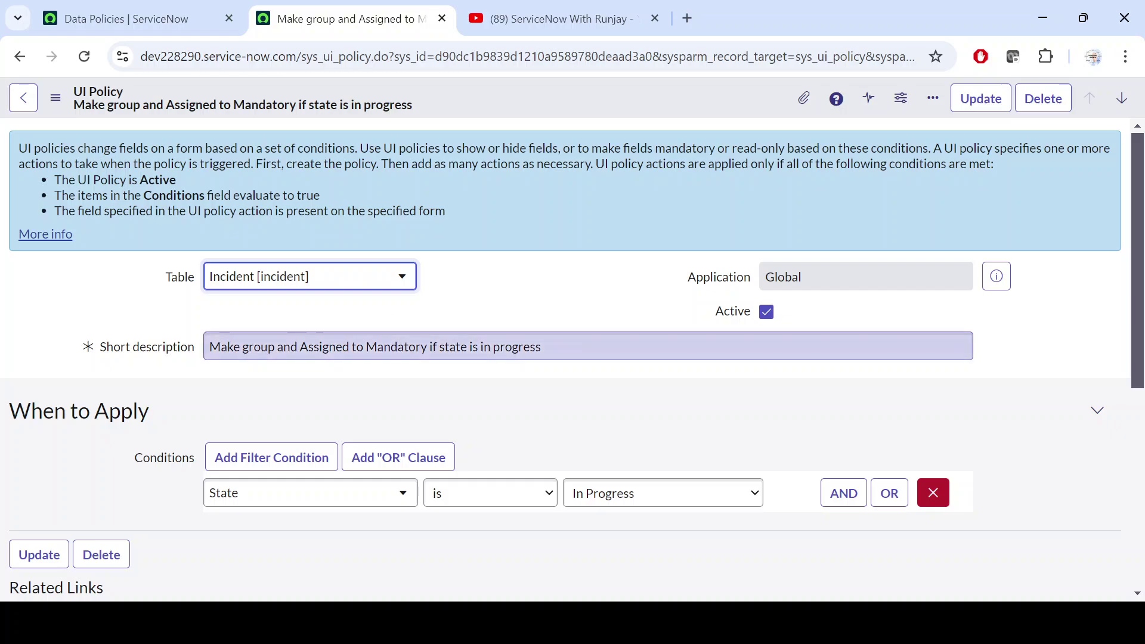
scroll(428, 303, down, 1)
scroll(299, 227, up, 1)
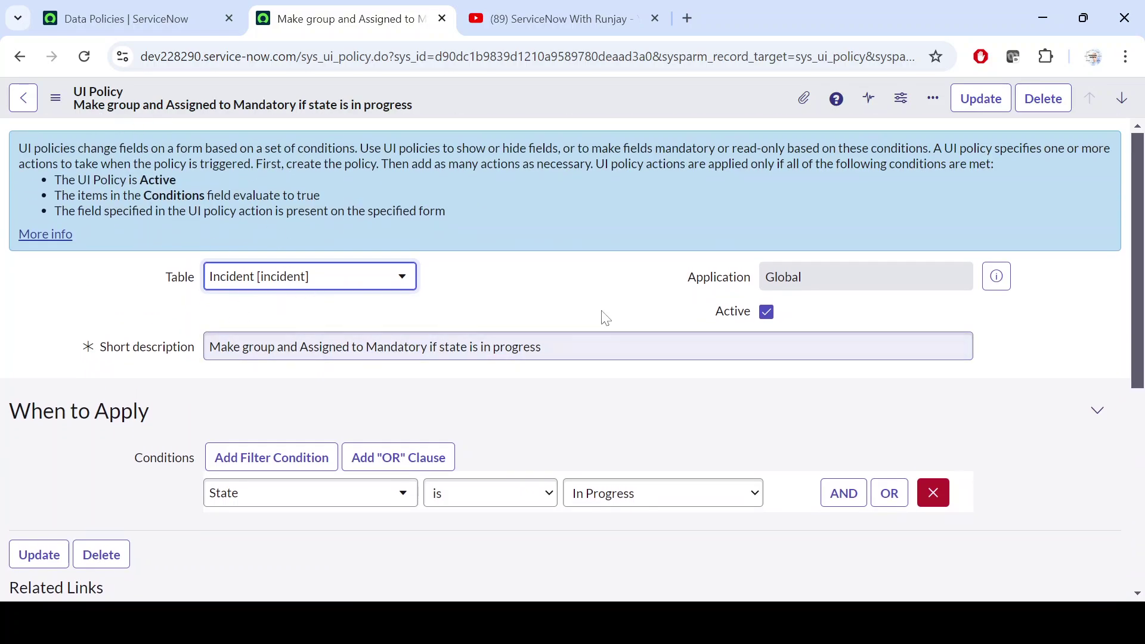
scroll(435, 340, down, 6)
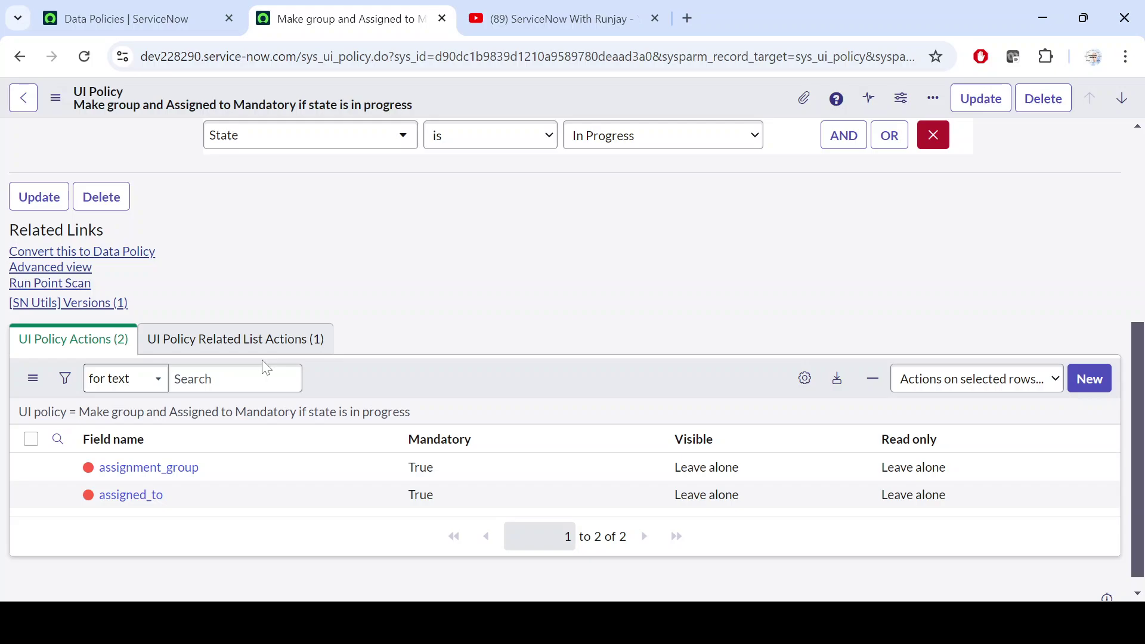
scroll(267, 368, up, 4)
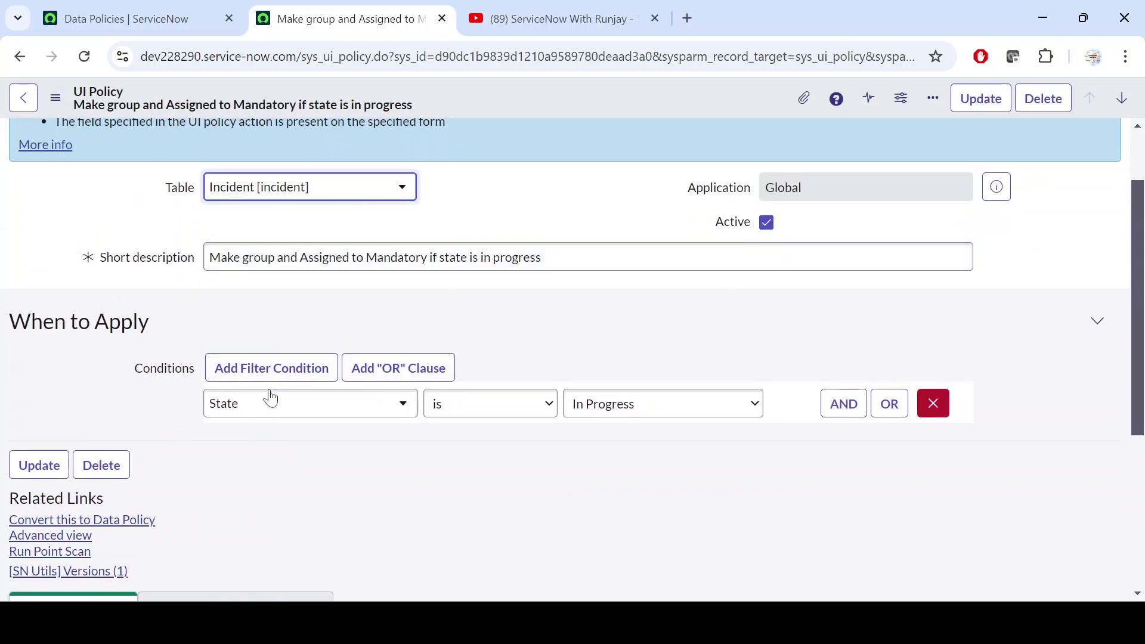
scroll(522, 453, down, 5)
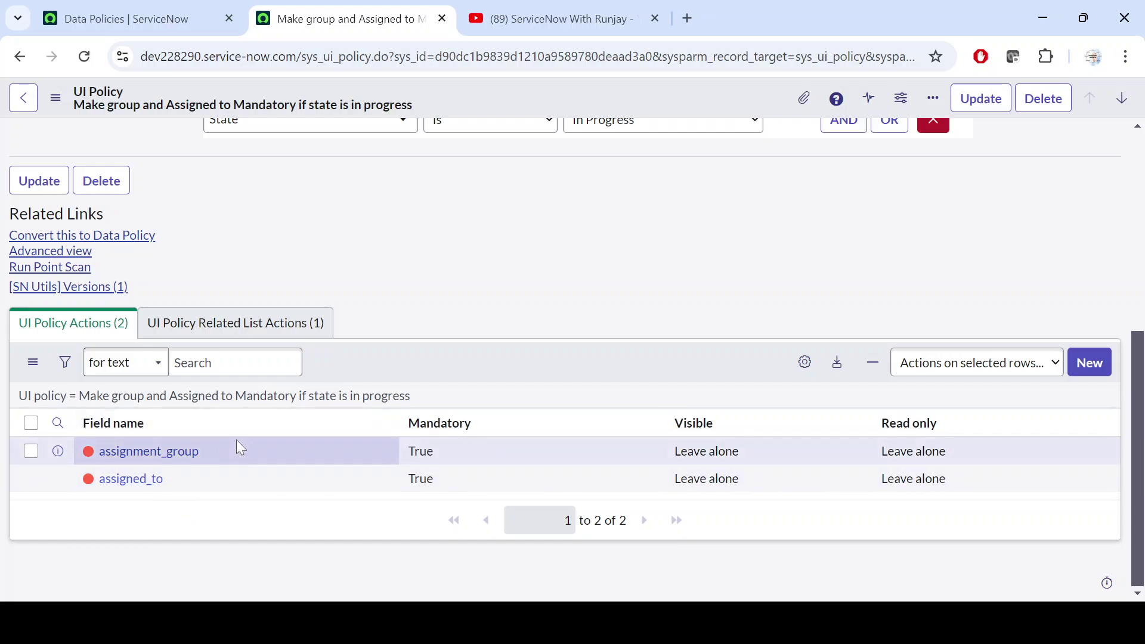
click(133, 9)
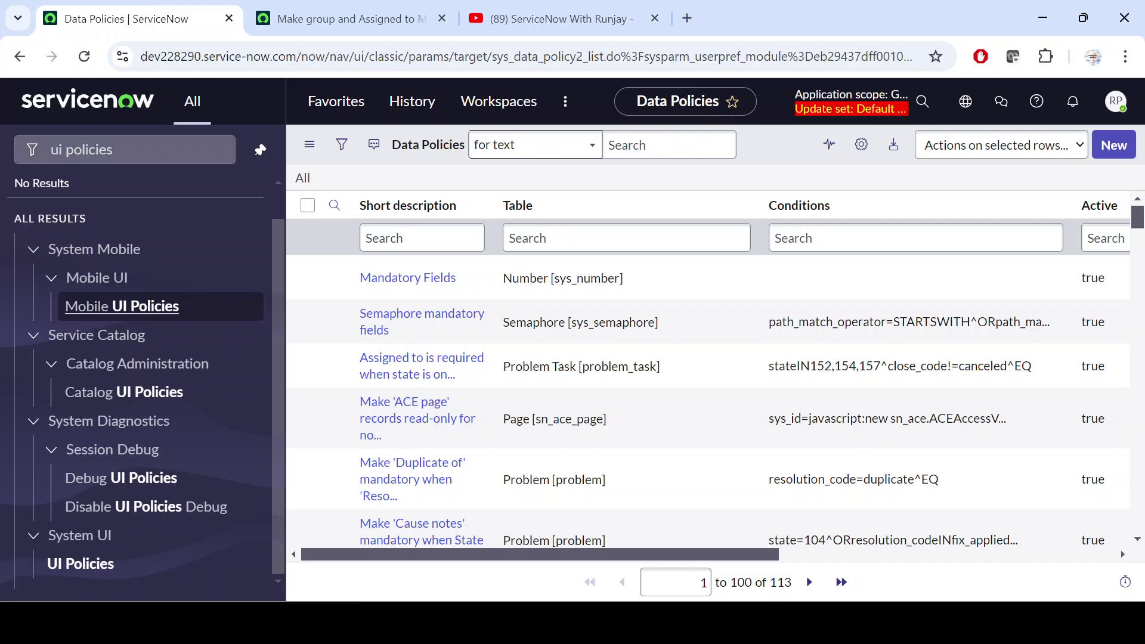
Step: Filter the navigator for 'incident' and open the open incidents list in a new tab
click(215, 150)
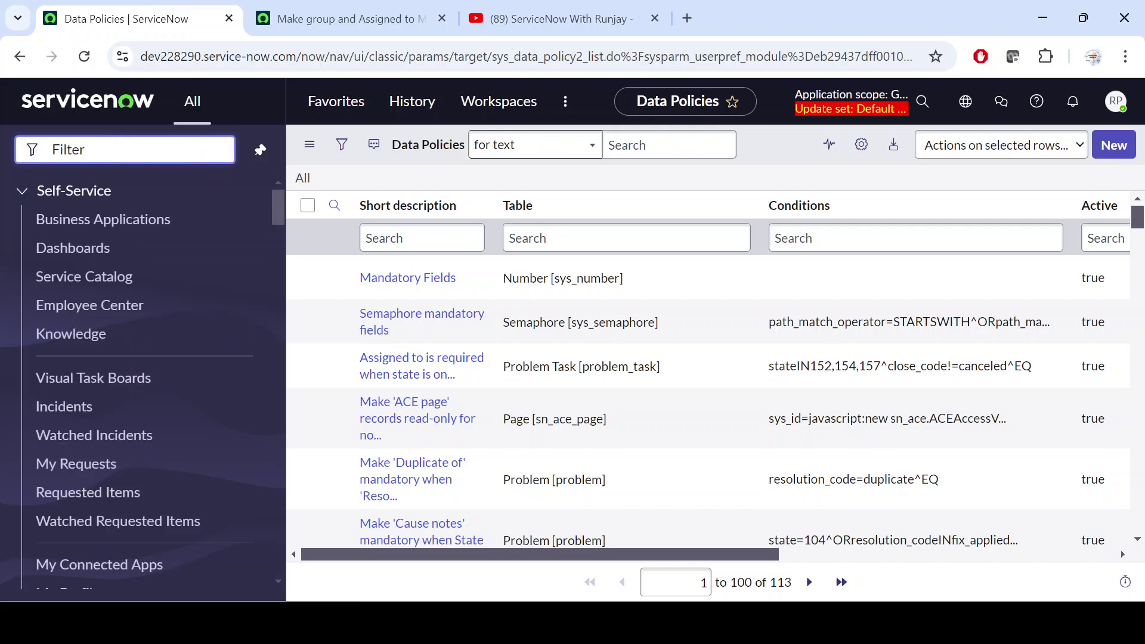
text(incident)
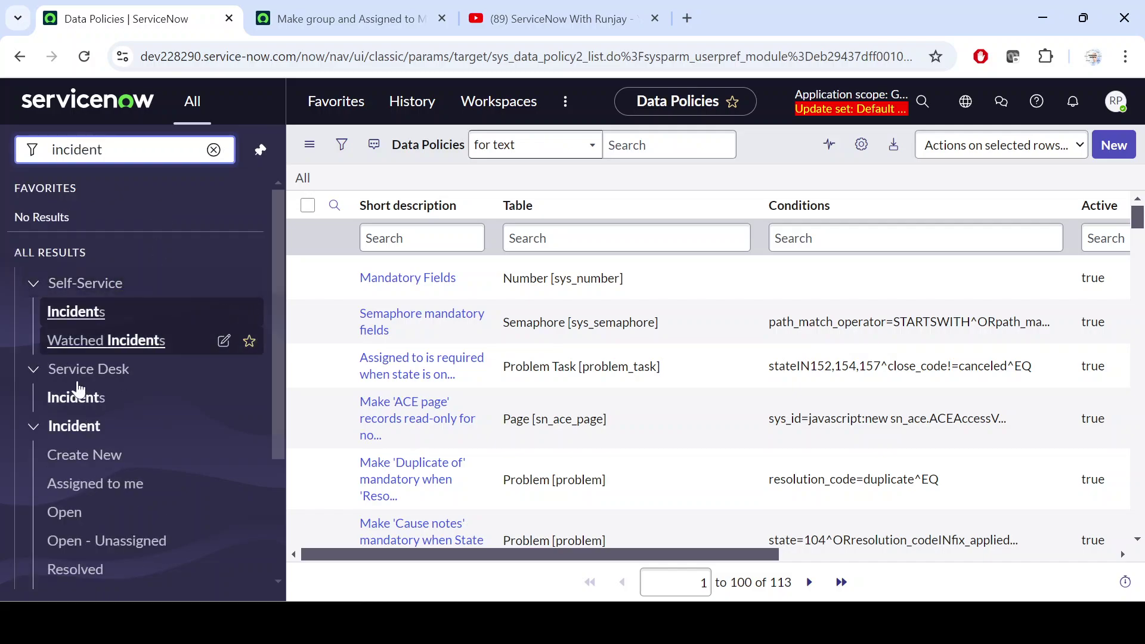
scroll(80, 396, down, 1)
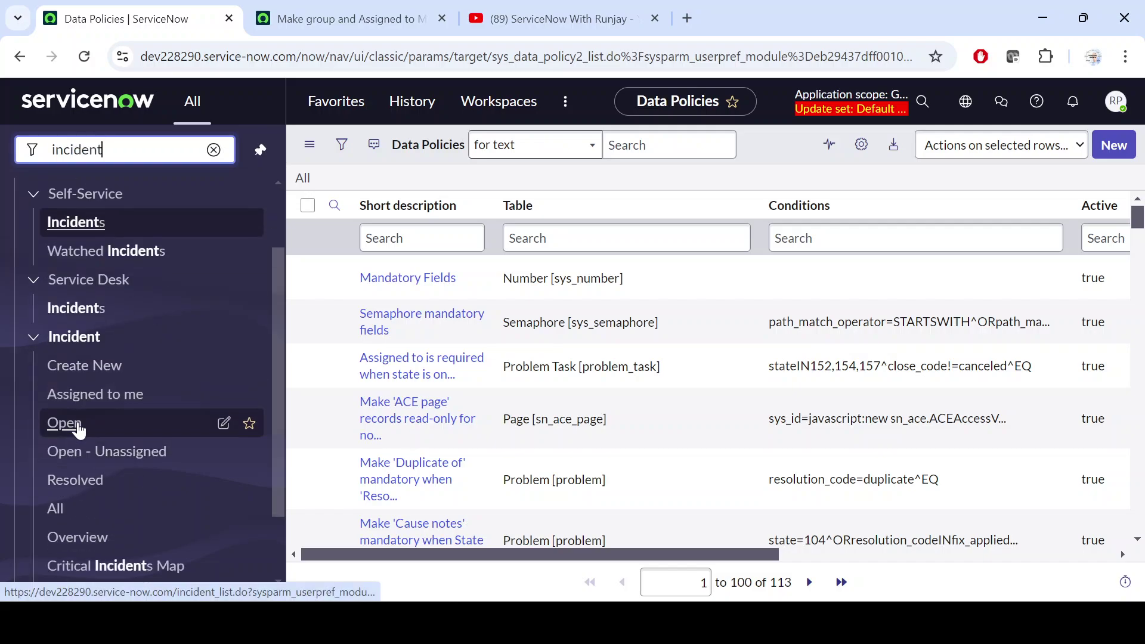
middle_click(64, 423)
click(535, 14)
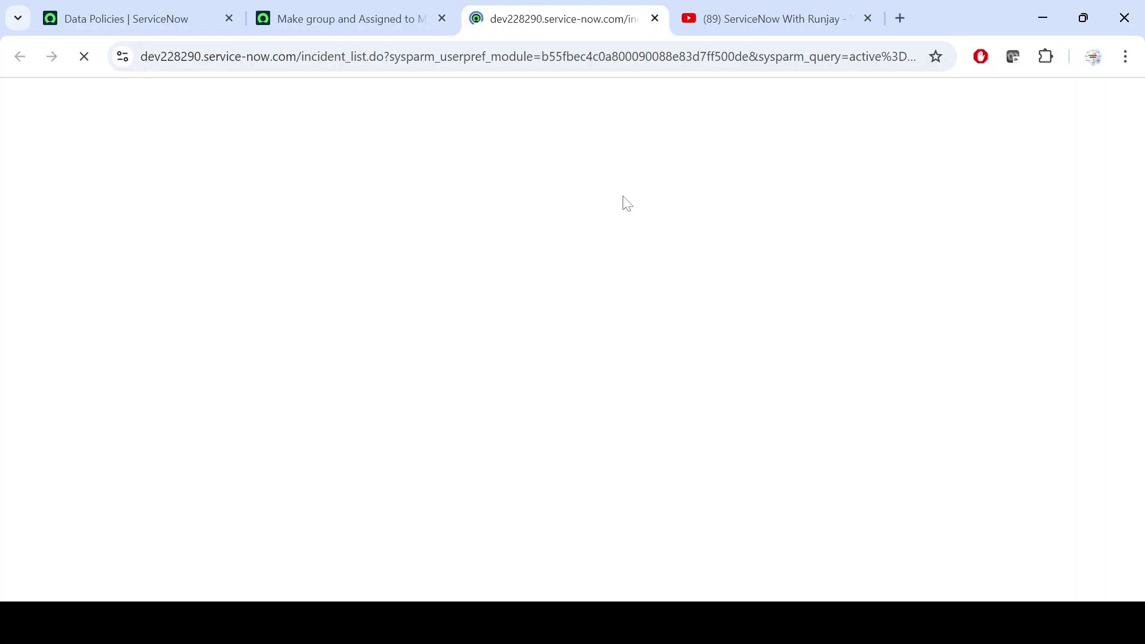
Step: Open incident INC0009009 from the Incidents list in its own tab
click(117, 12)
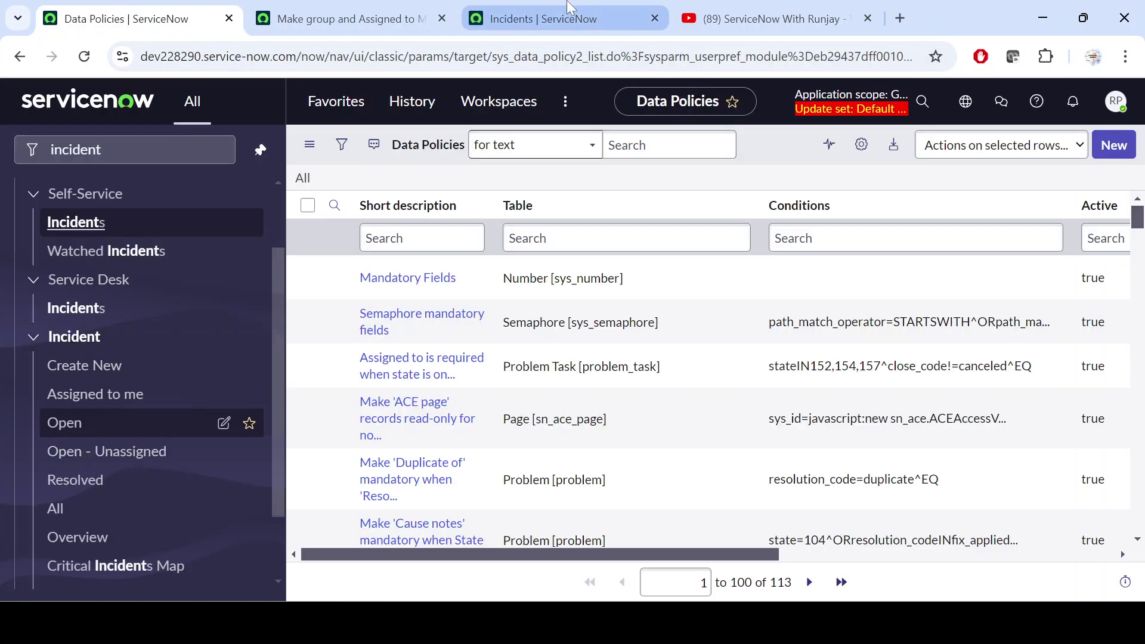
click(535, 17)
middle_click(135, 288)
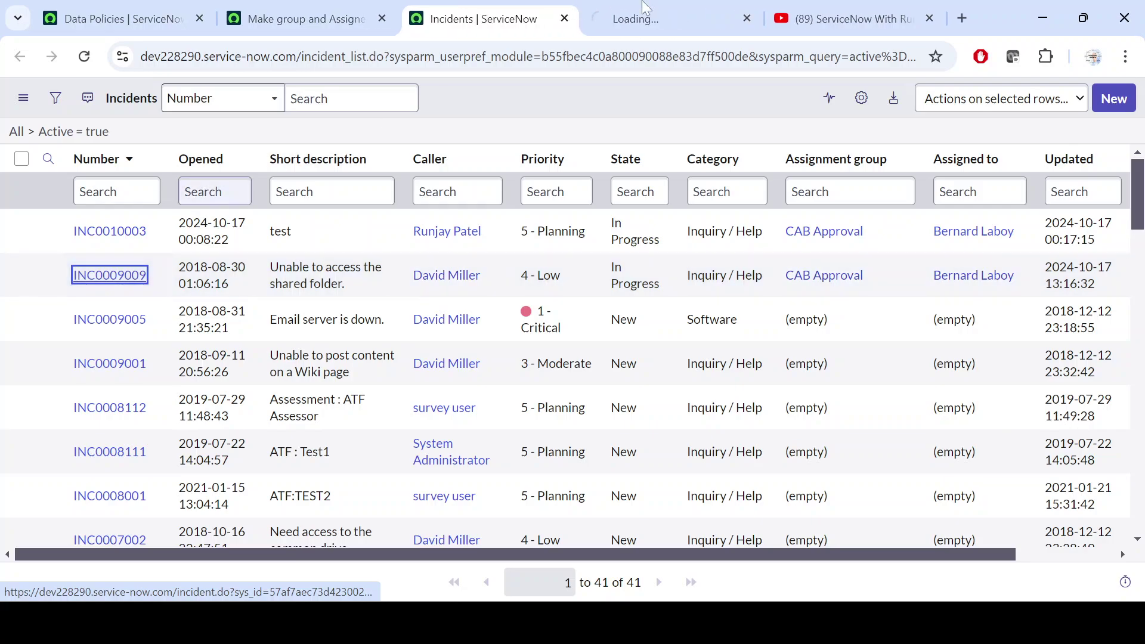
click(656, 17)
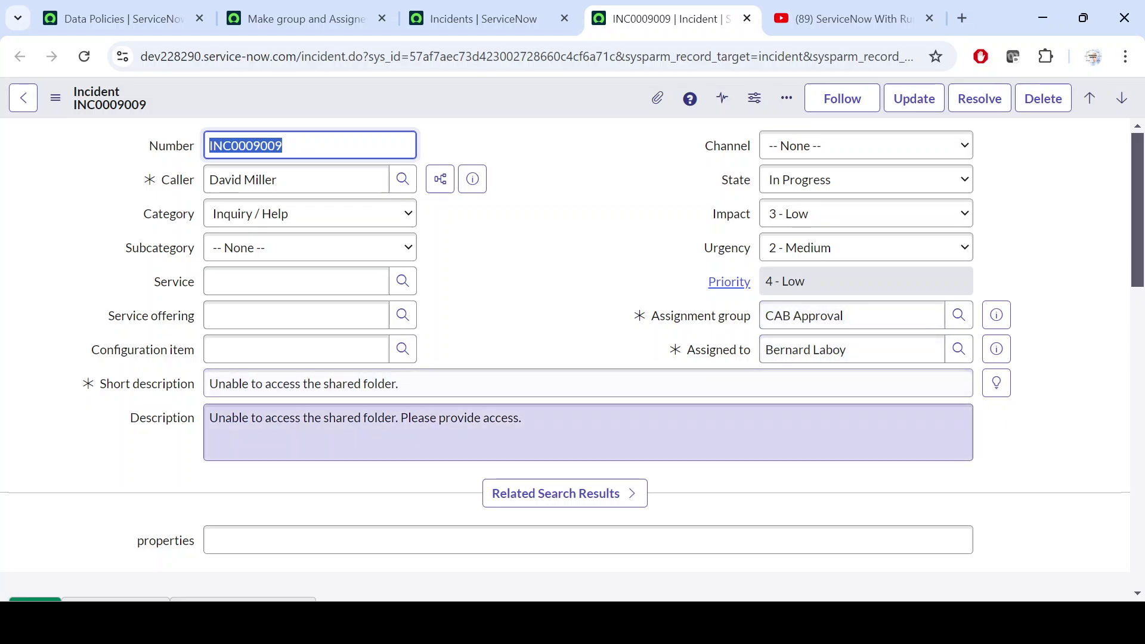
Step: Clear INC0009009's Assigned to field, leaving Assignment group as CAB Approval
click(587, 233)
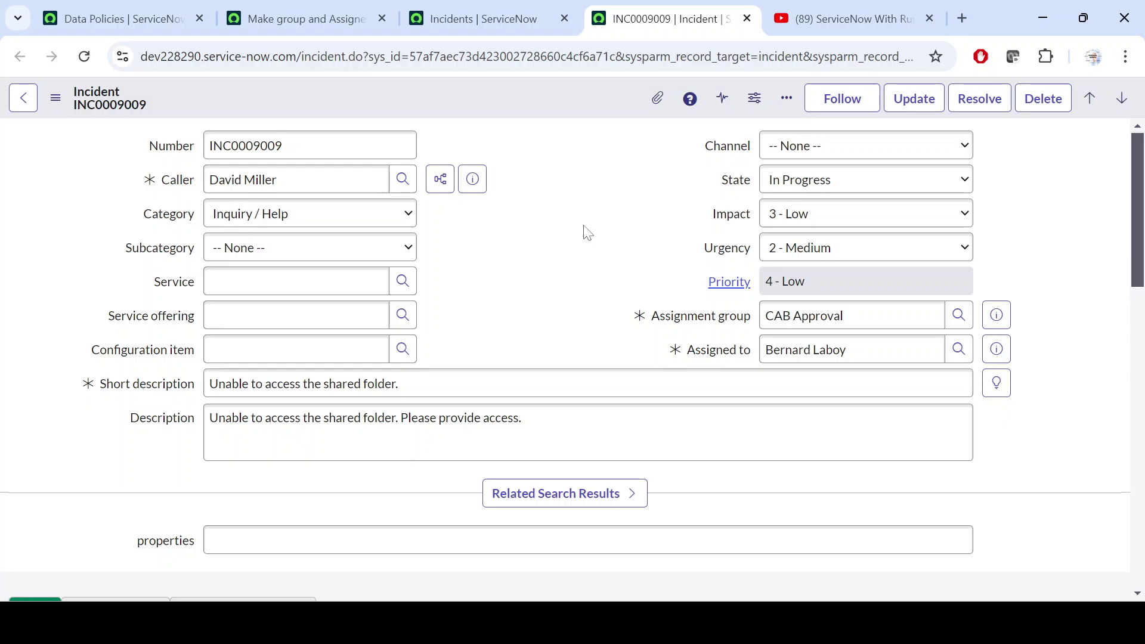
drag(846, 316, 744, 325)
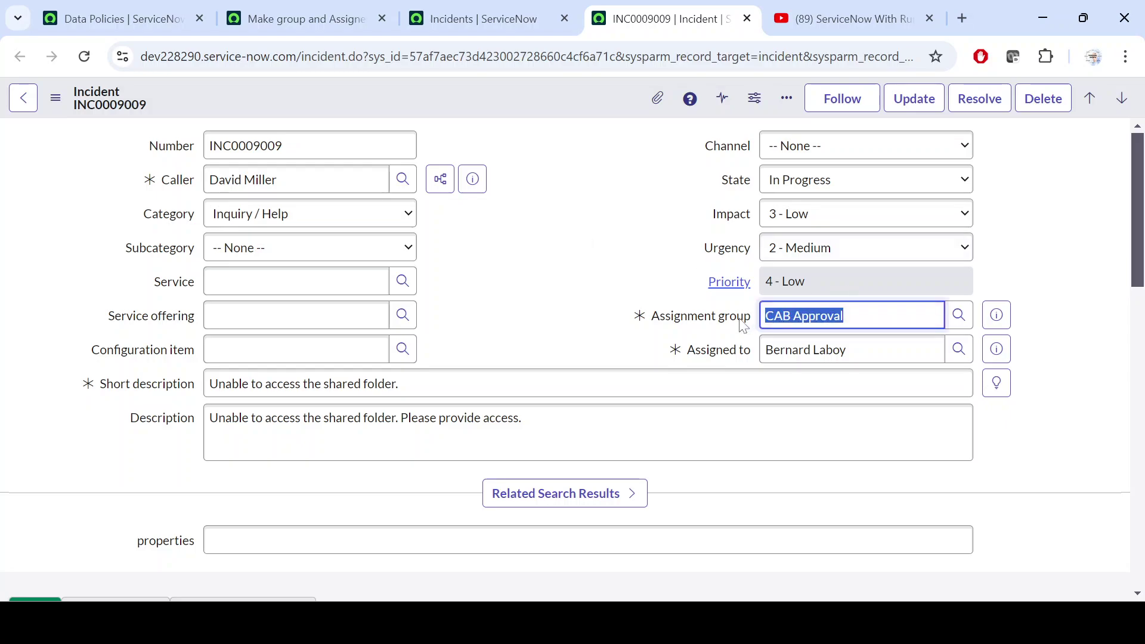
click(783, 343)
key(ctrl+a)
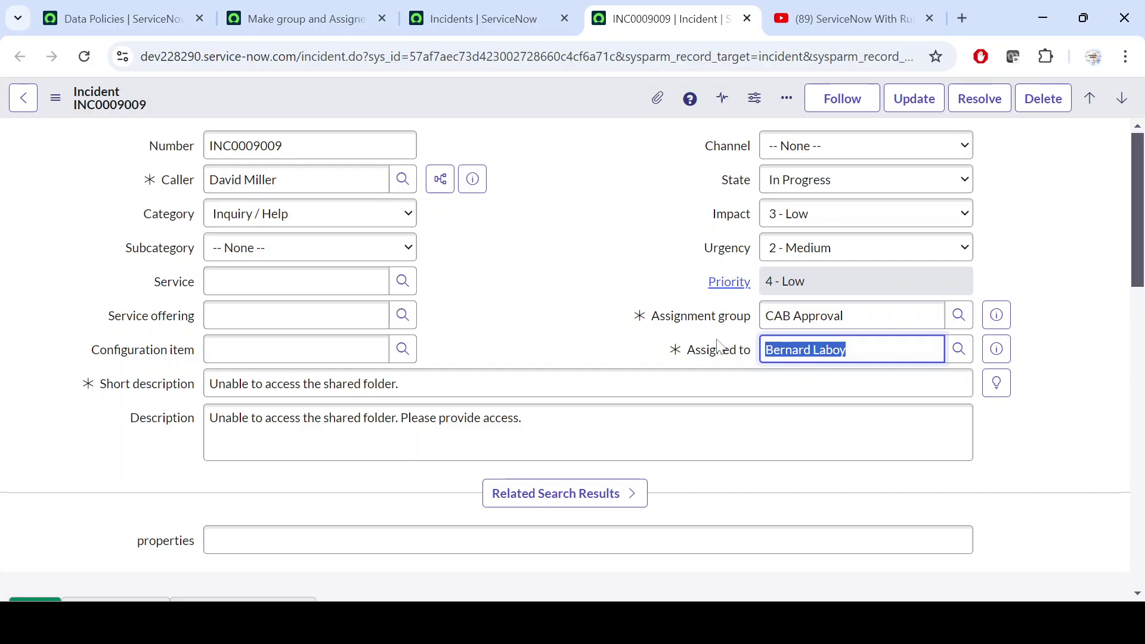
key(BackSpace)
Step: Attempt to save the incident without an assignee, then close the mandatory-field error
right_click(557, 92)
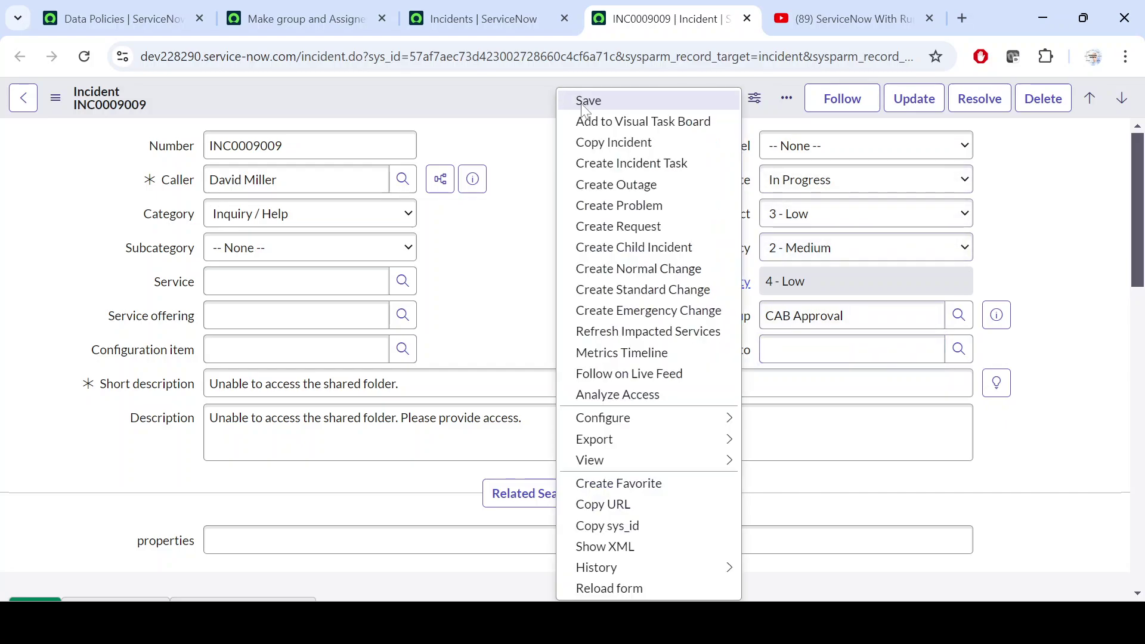
click(586, 103)
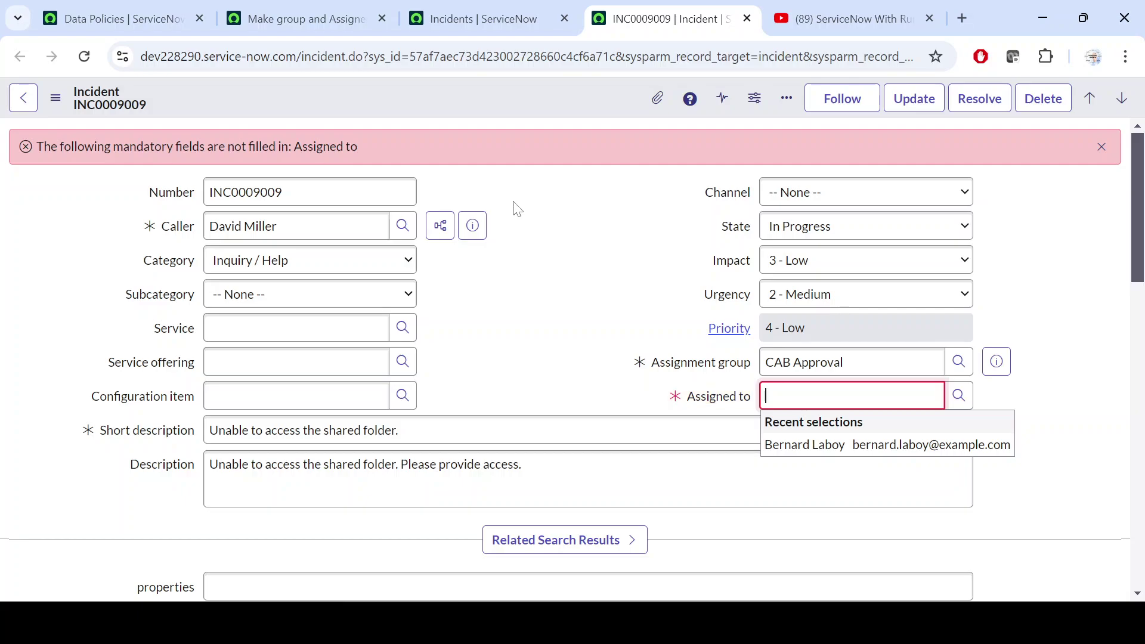
click(560, 263)
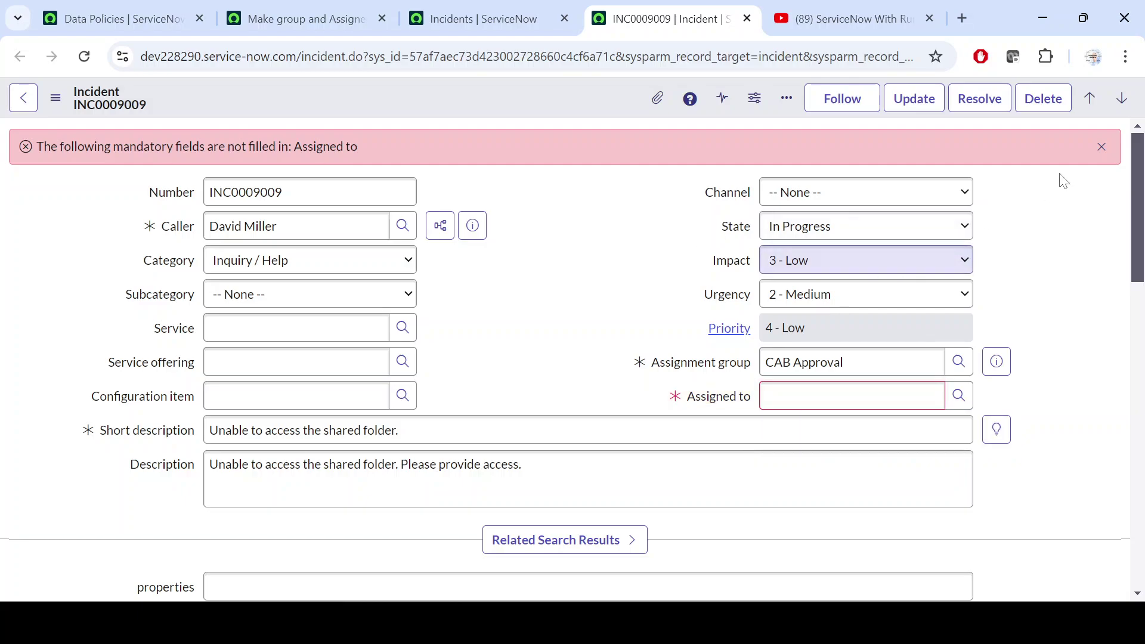
click(1102, 149)
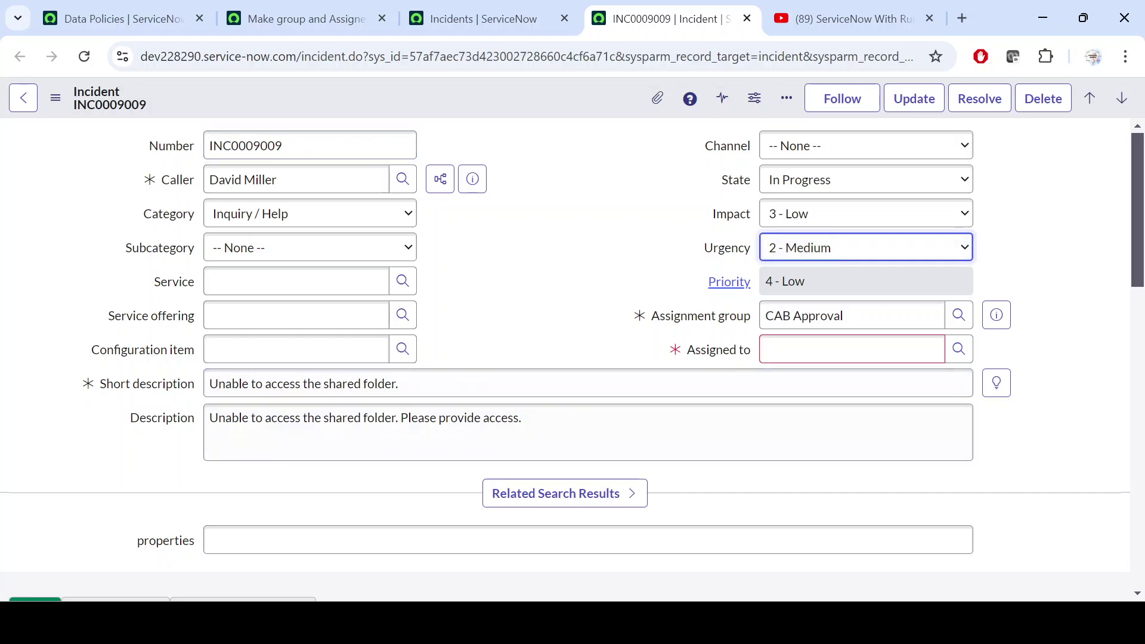
click(497, 11)
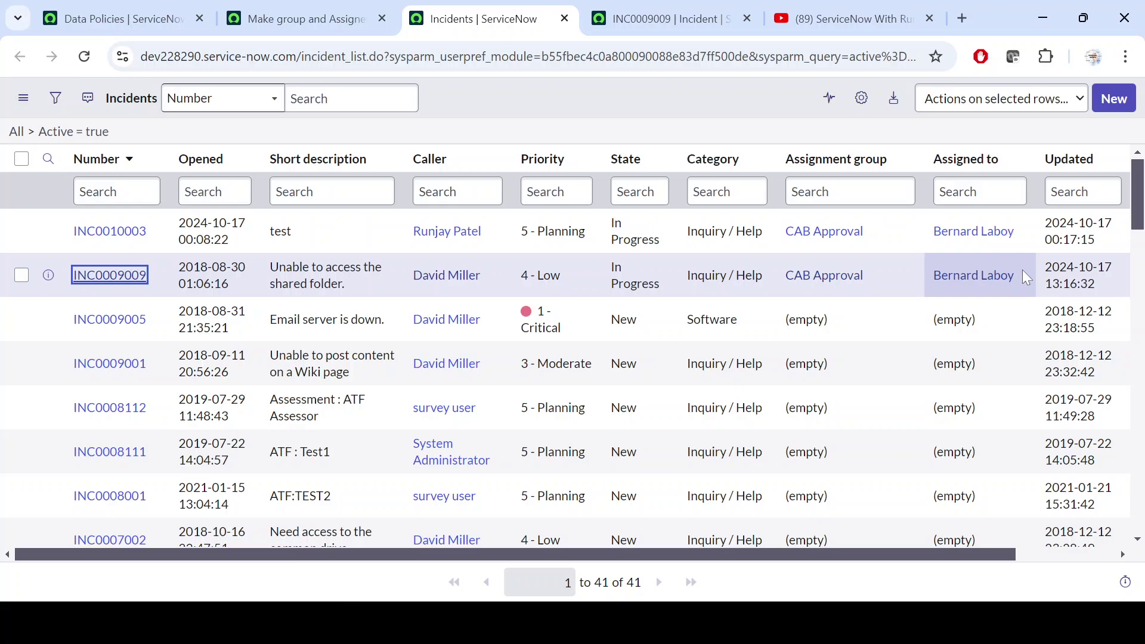
Step: Empty INC0009009's Assigned to cell by list editing and save the change
click(1022, 269)
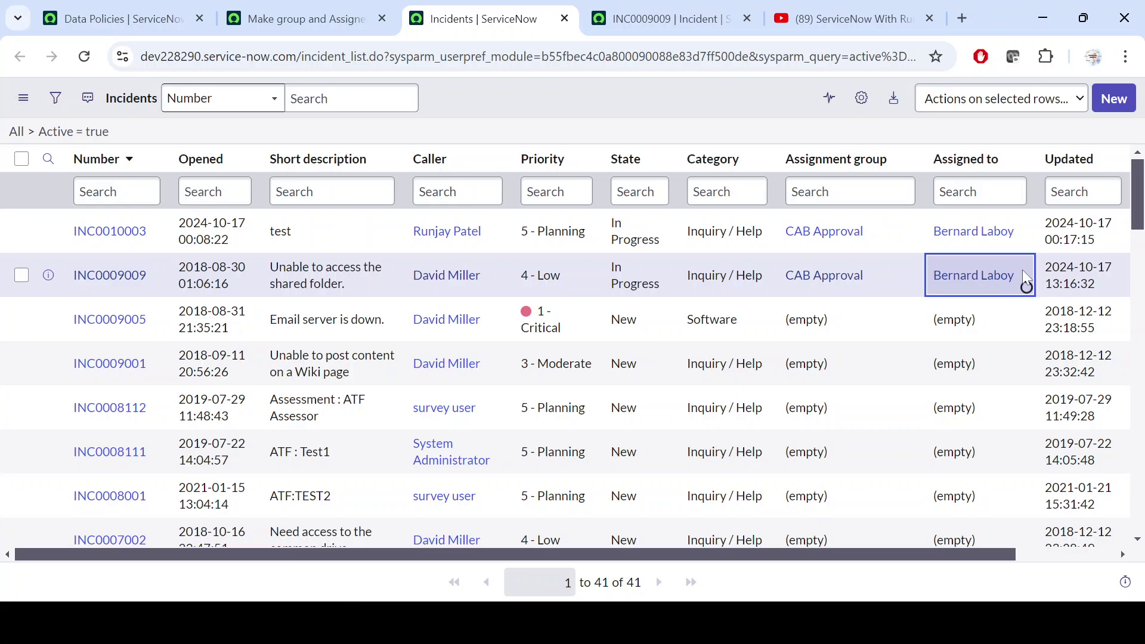
double_click(1022, 270)
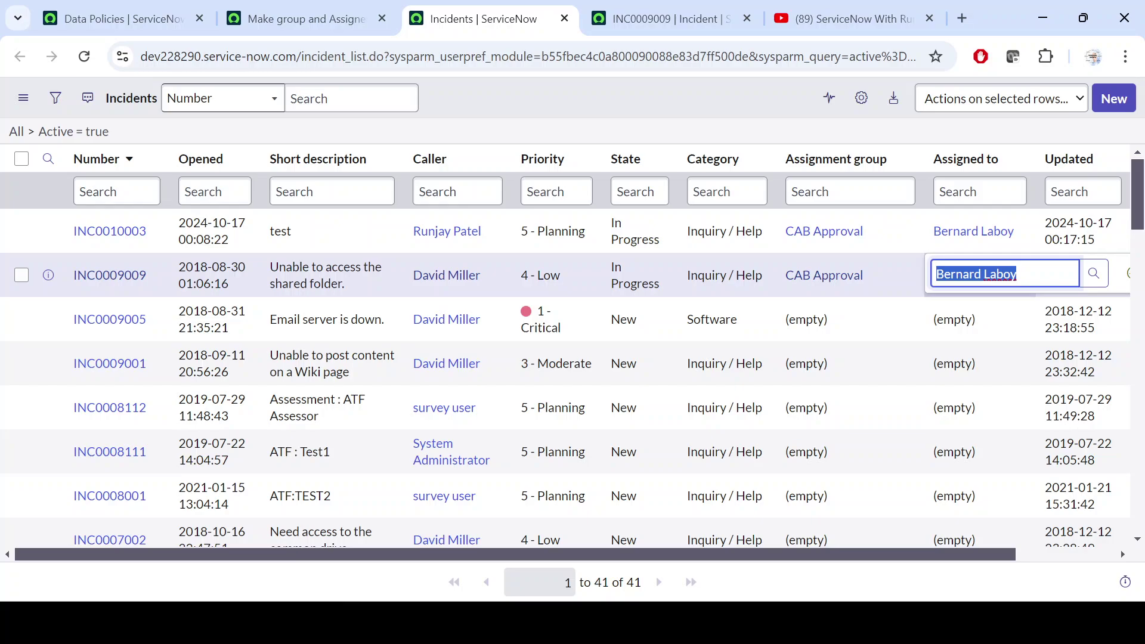
key(BackSpace)
drag(1010, 544, 1109, 545)
click(1022, 268)
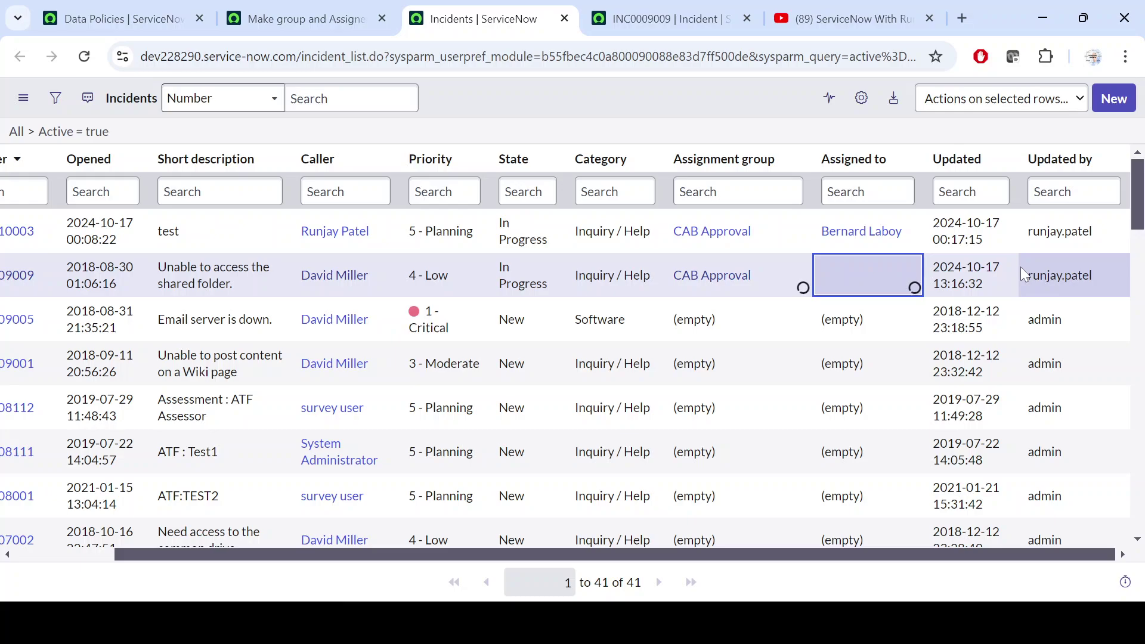
click(694, 7)
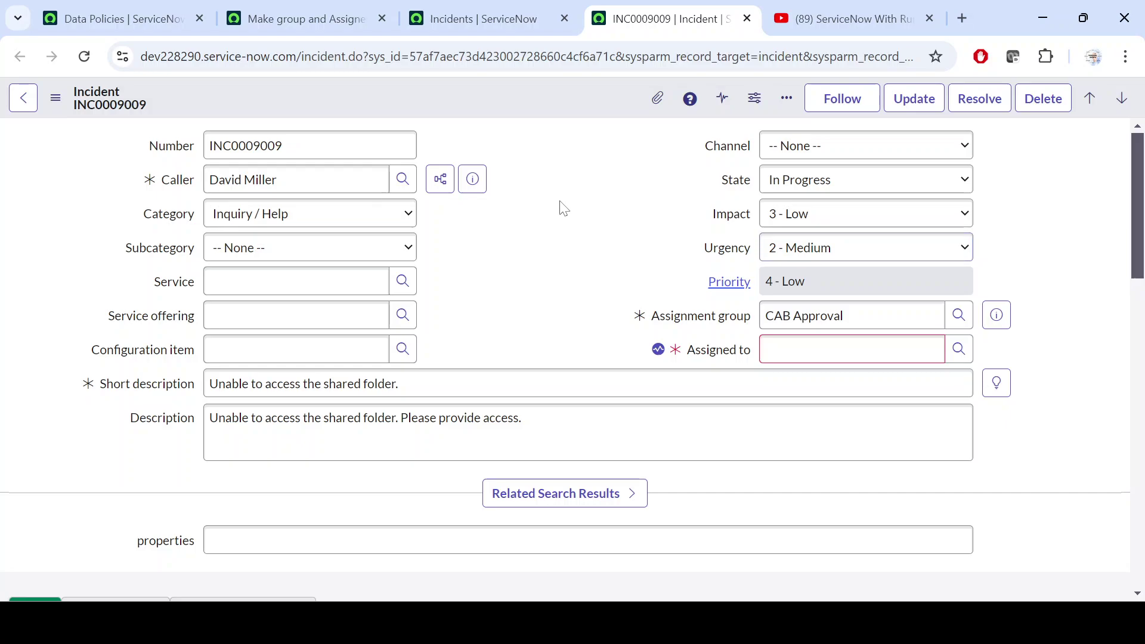
Step: Reload the INC0009009 form to confirm Assigned to is empty, then return to the Incidents list
click(84, 56)
click(648, 173)
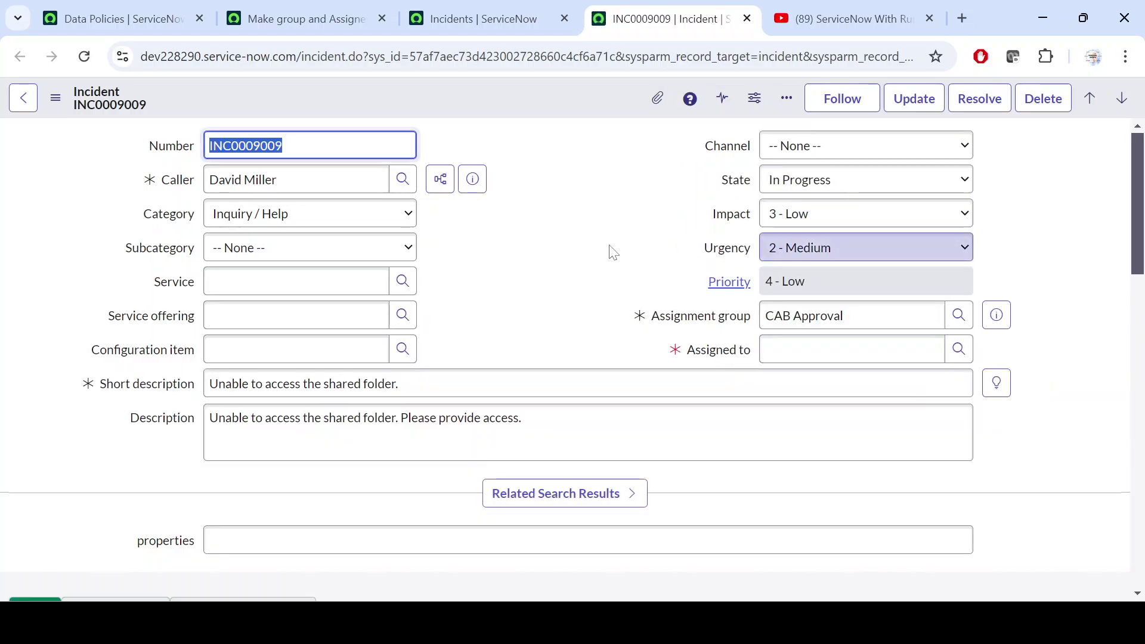
click(493, 12)
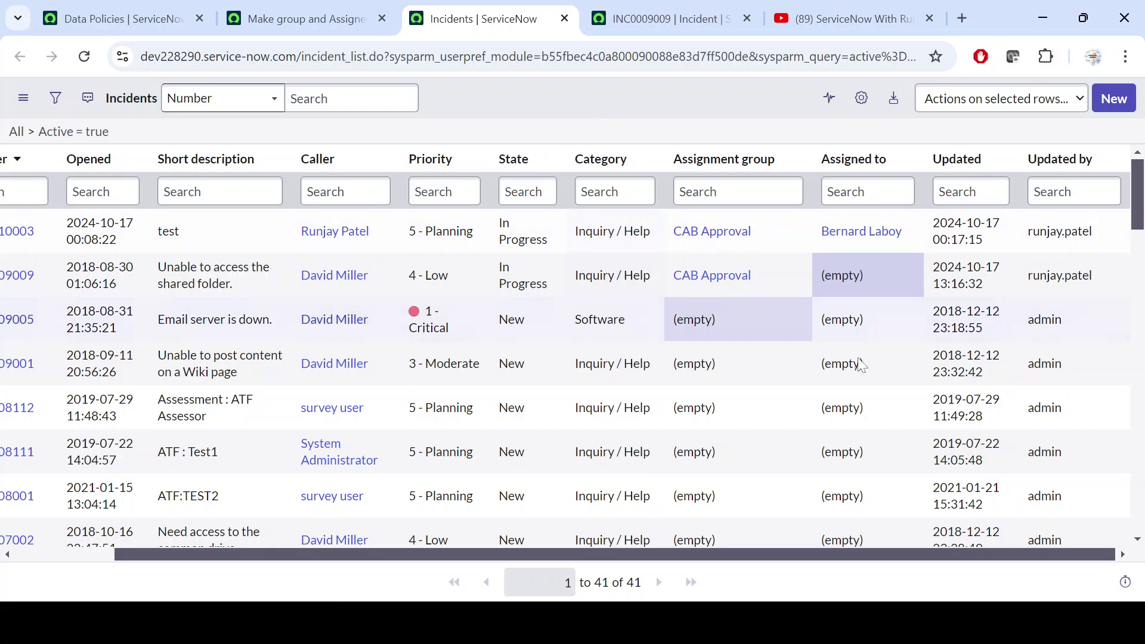
drag(919, 555, 667, 547)
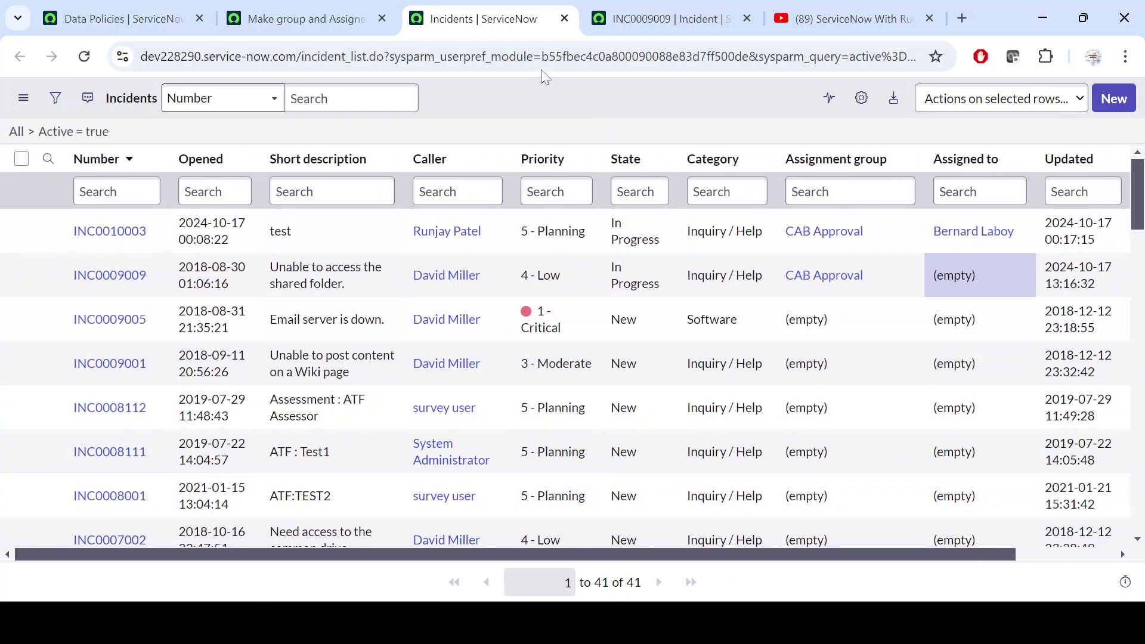
click(300, 25)
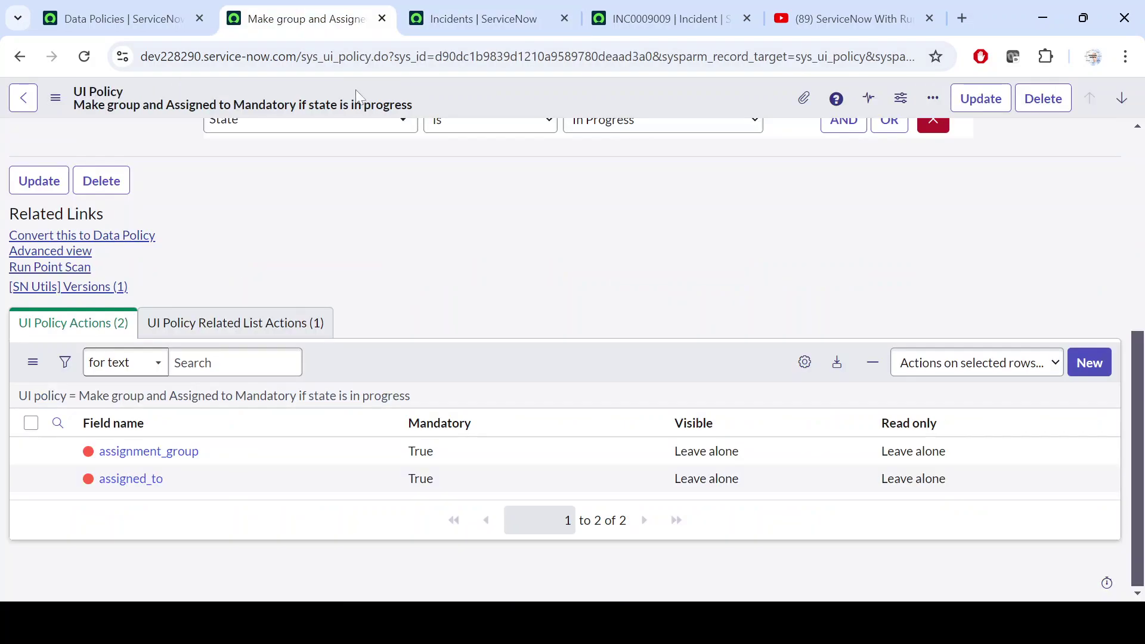
scroll(363, 252, up, 5)
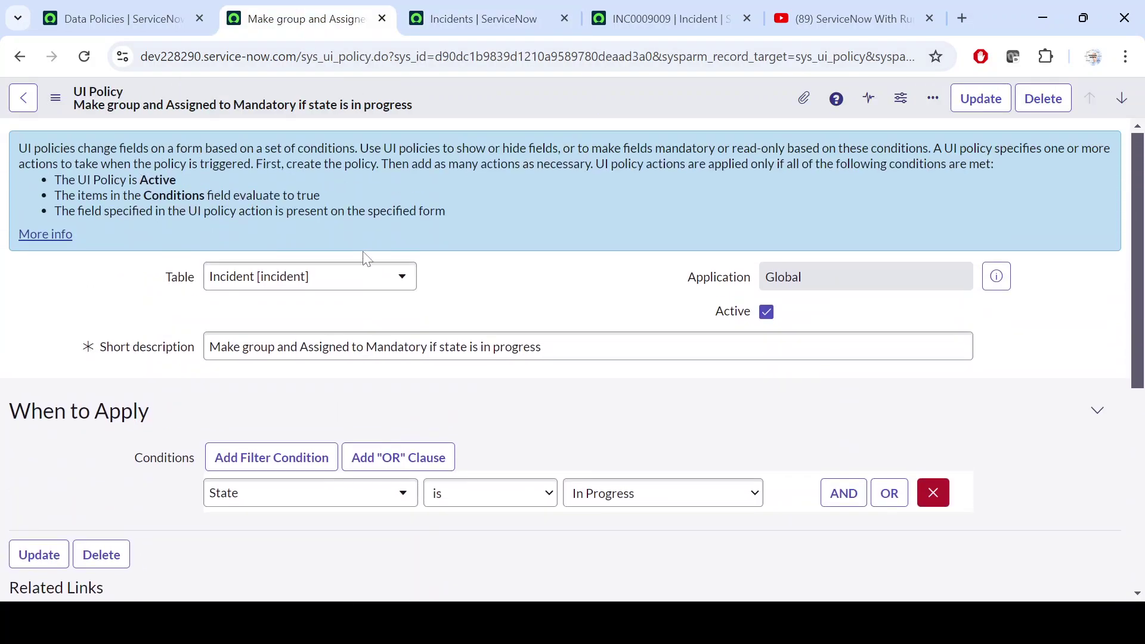
scroll(363, 252, down, 6)
scroll(363, 253, up, 6)
scroll(499, 389, down, 3)
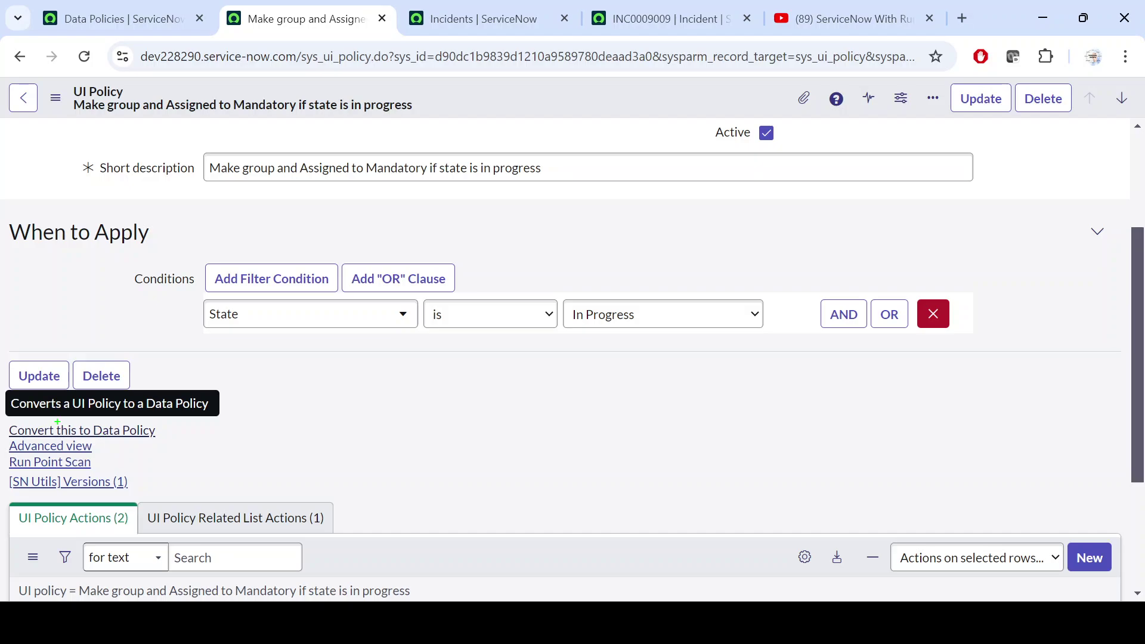
drag(3, 418, 171, 443)
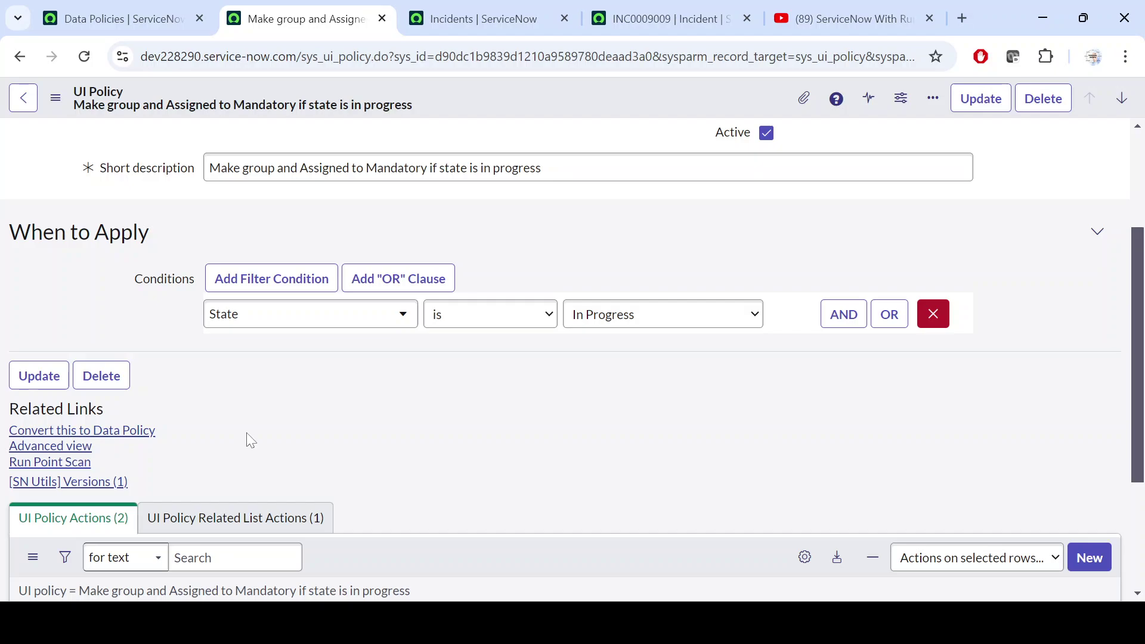
Step: Start a new Data Policy with its Table set to Incident [incident]
click(138, 16)
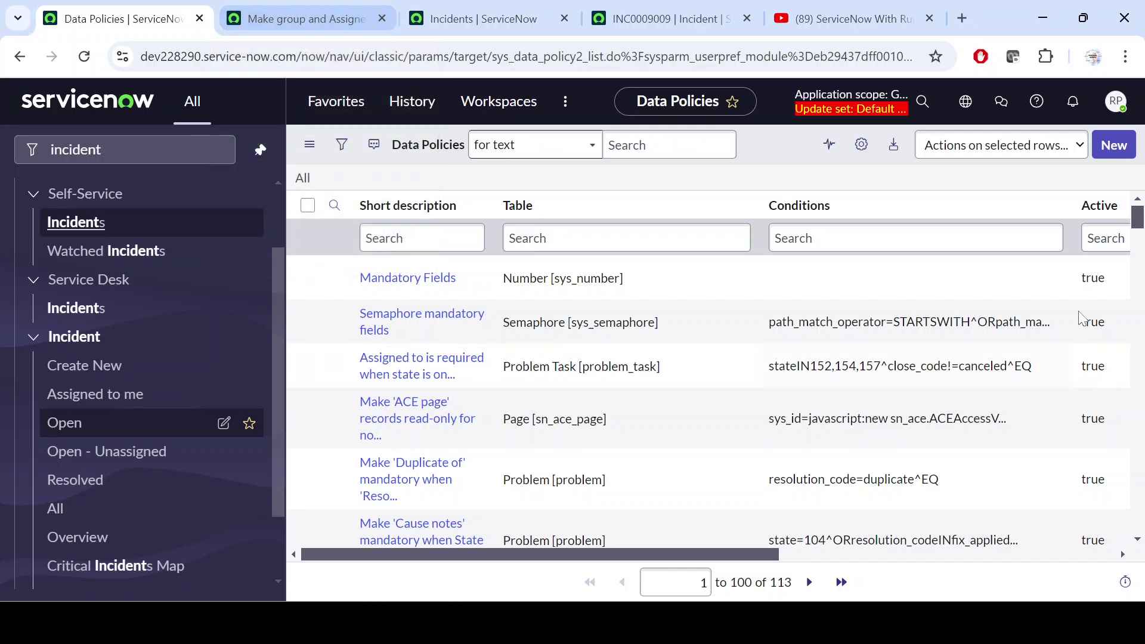
click(1114, 147)
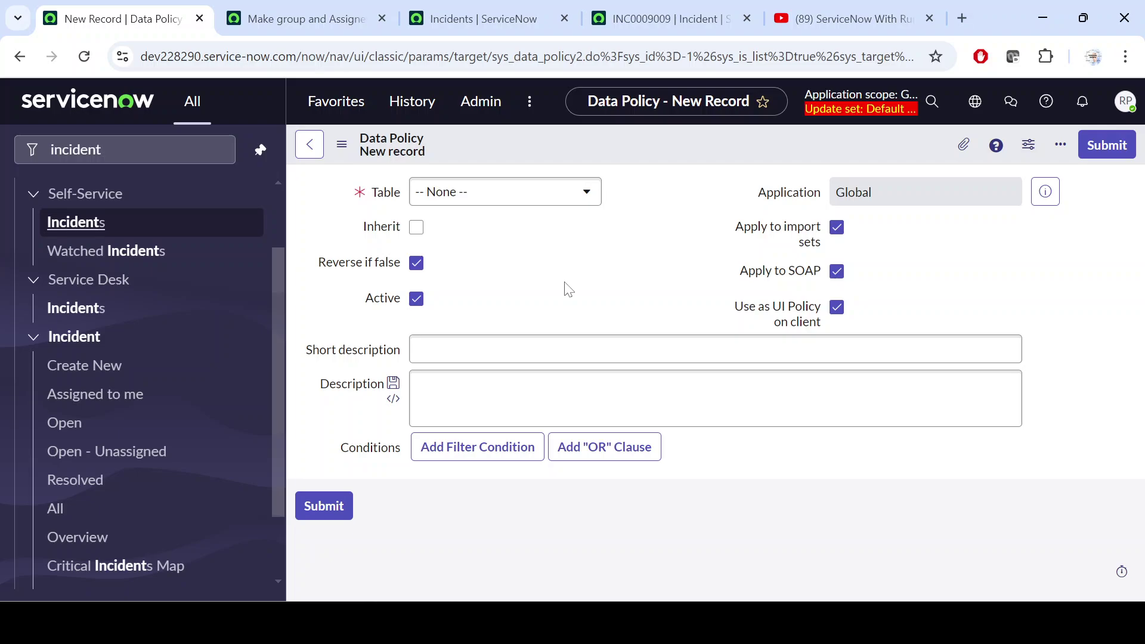
click(508, 198)
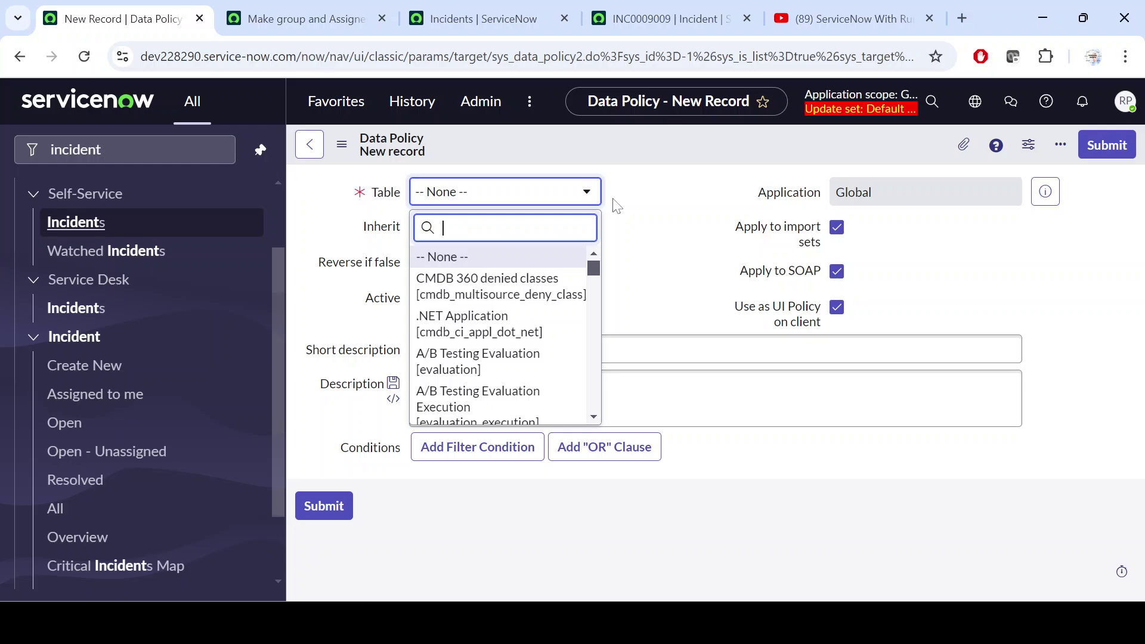
text(incide)
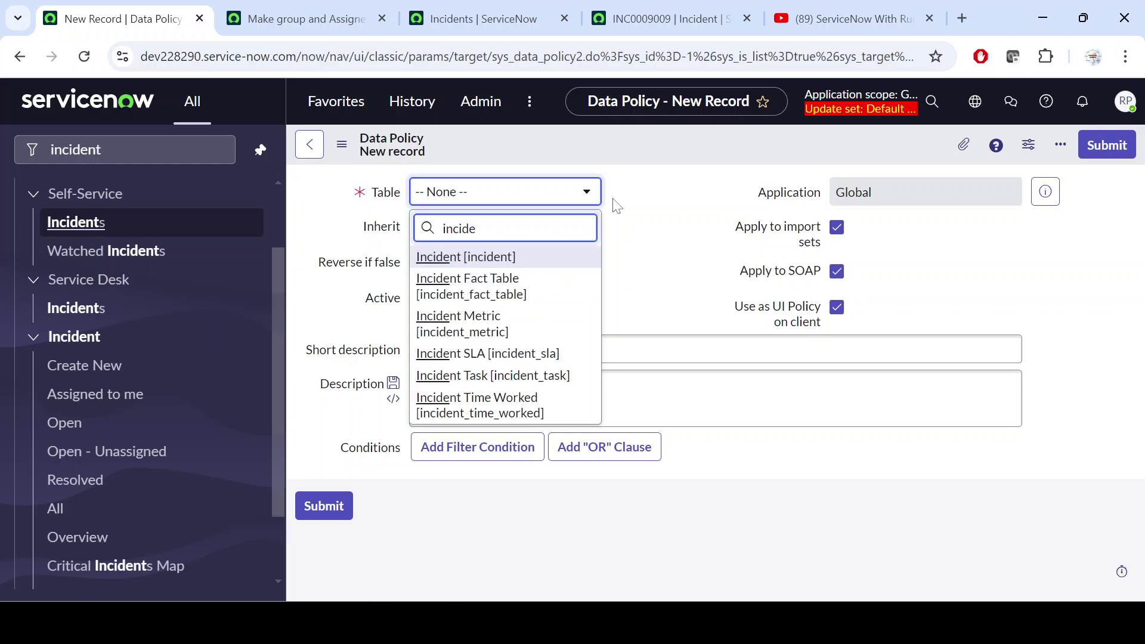
click(481, 258)
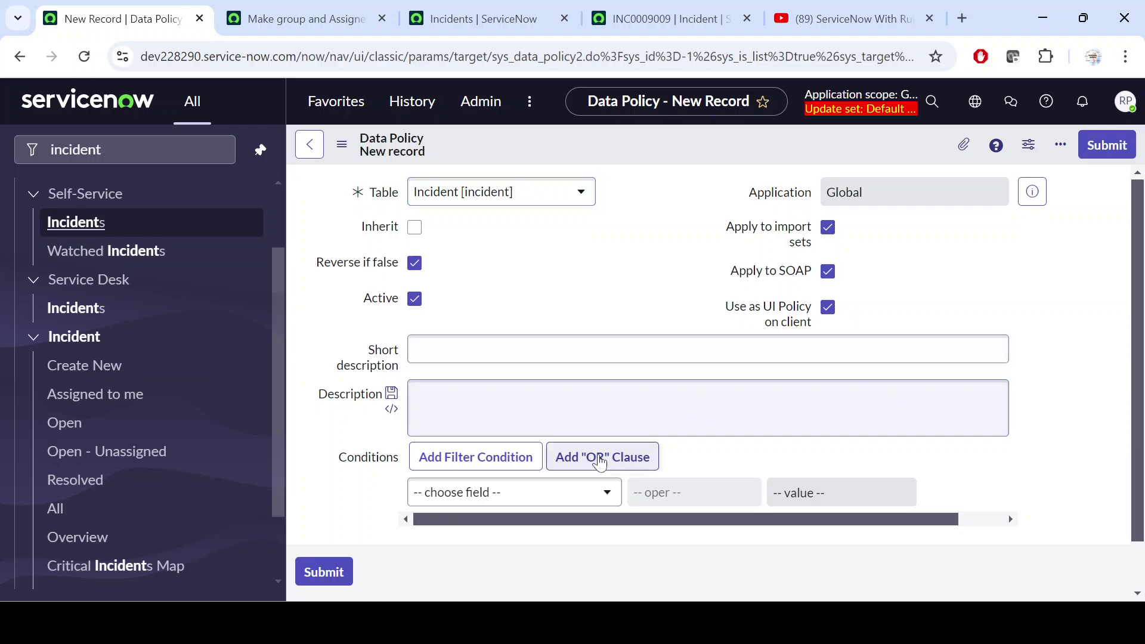
scroll(551, 505, down, 1)
scroll(551, 505, up, 1)
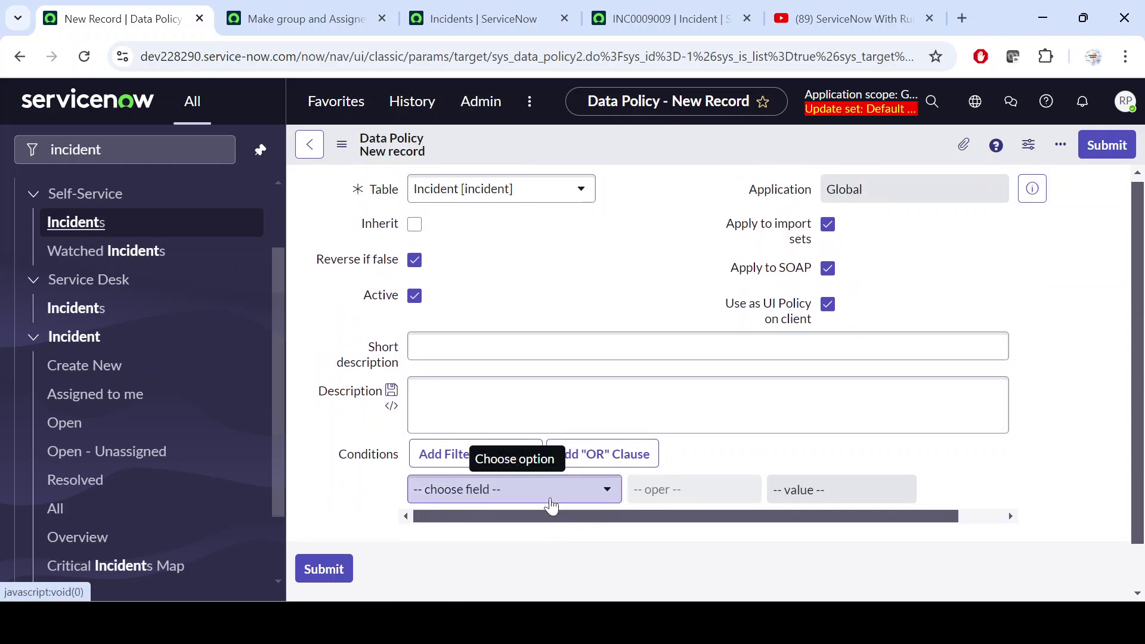
click(290, 13)
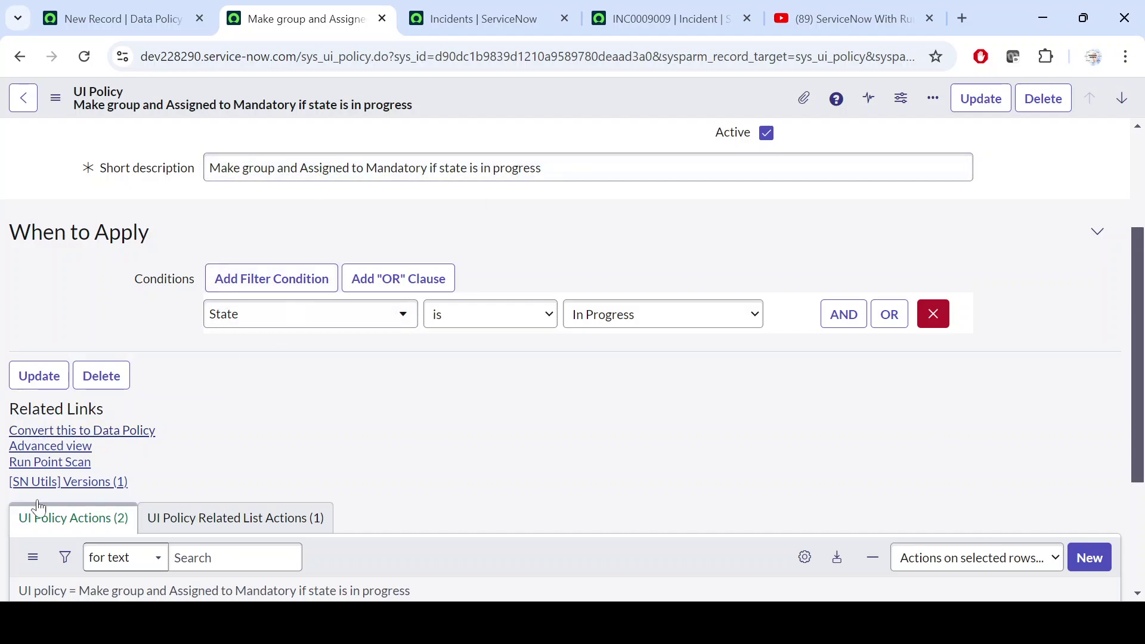
Step: Convert the incident UI policy into a Data Policy and dismiss the conversion notice
click(123, 433)
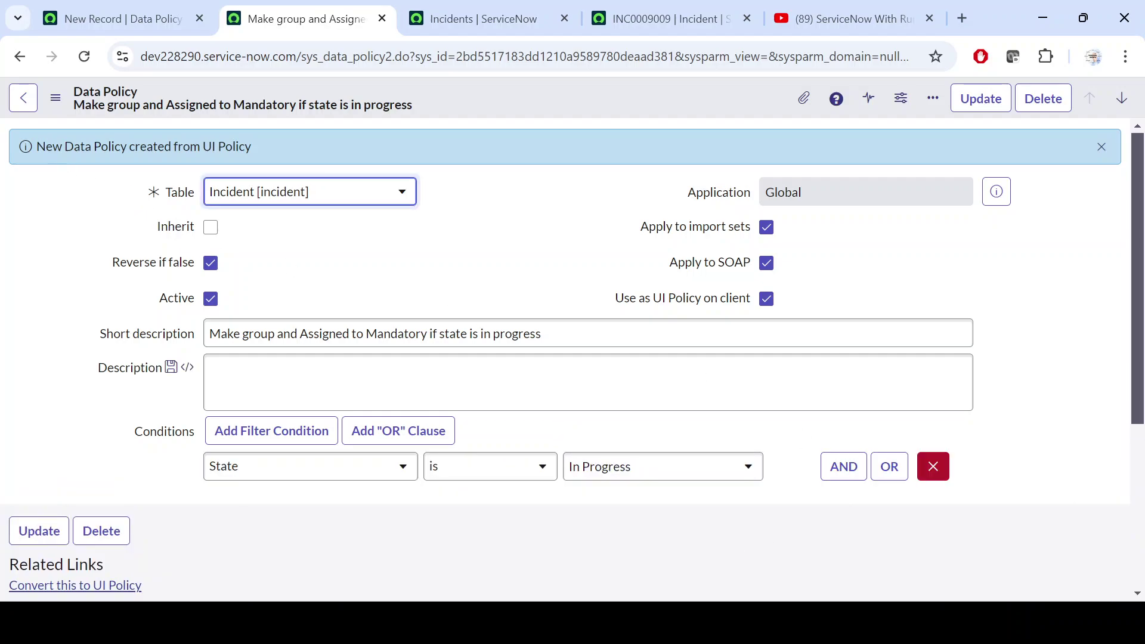
drag(253, 148, 134, 150)
click(72, 244)
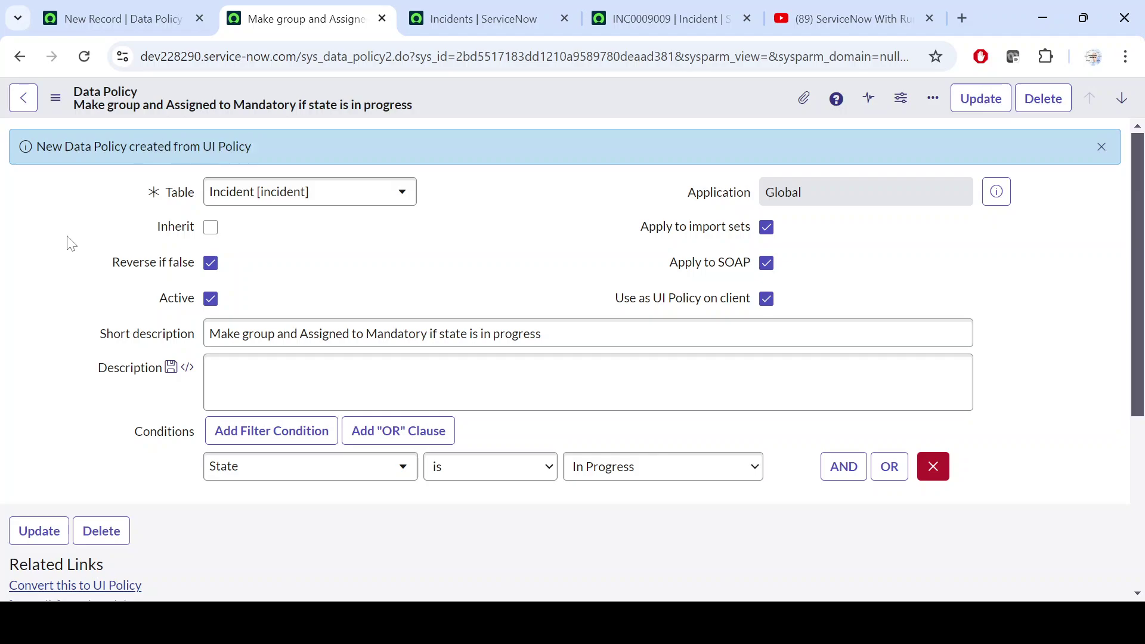
click(1109, 157)
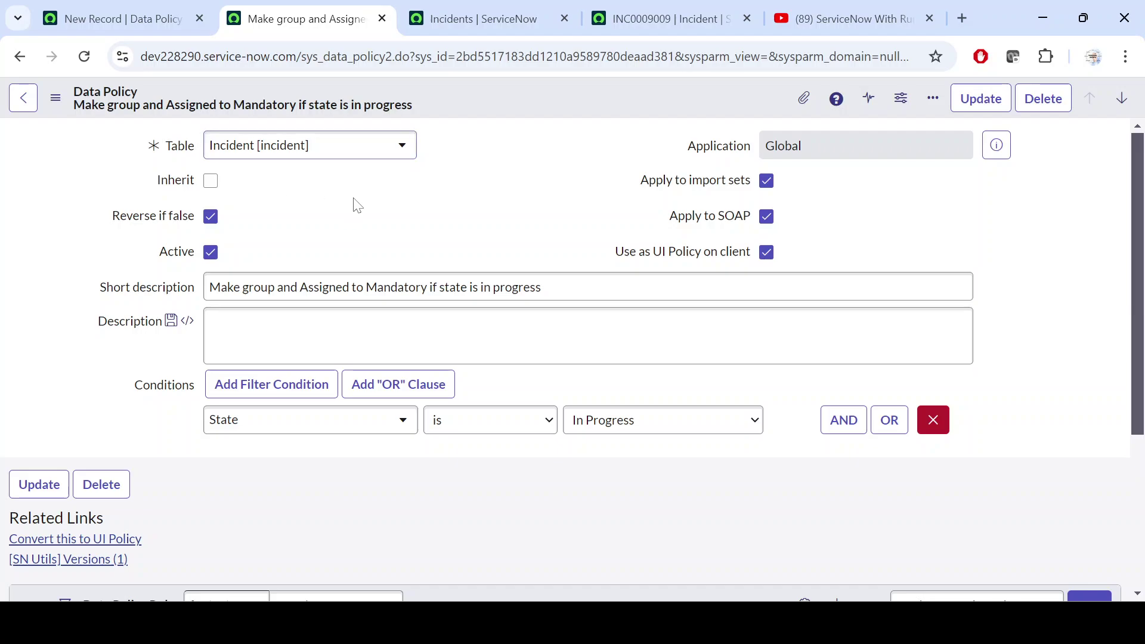
click(146, 9)
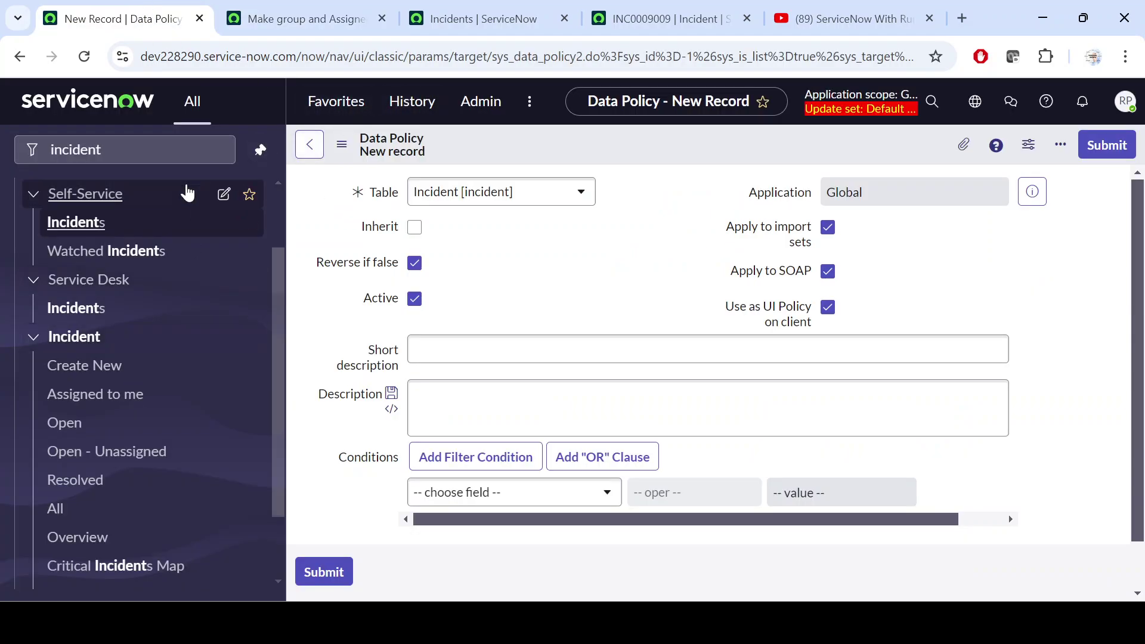
Step: Filter the navigator for 'ui policies' and open System UI > UI Policies in a new tab
click(16, 157)
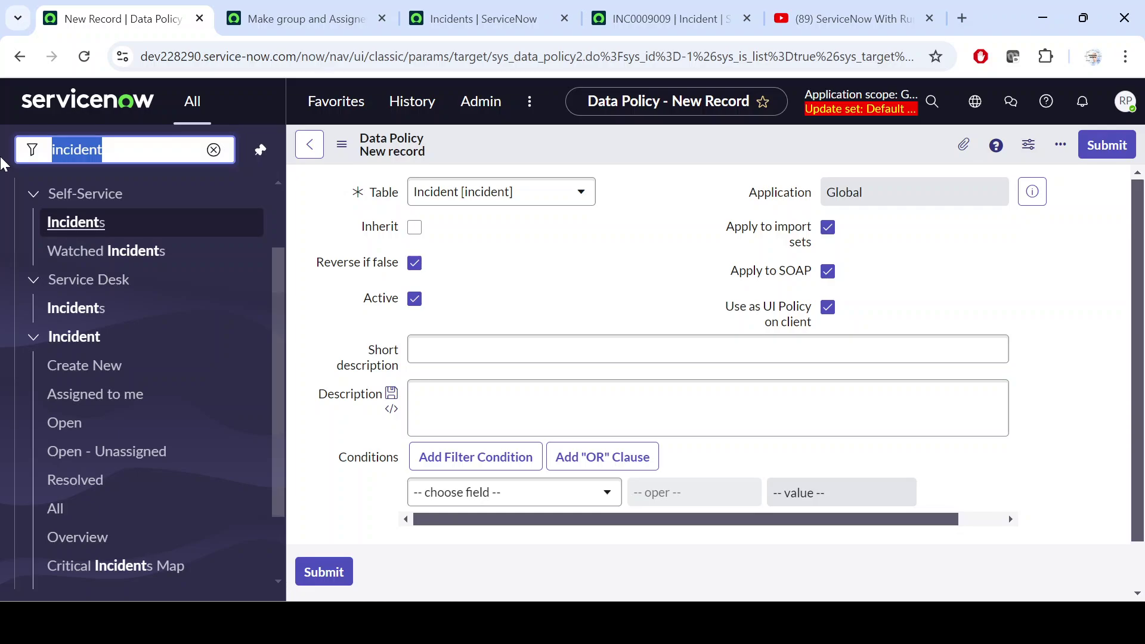
text(ui polic)
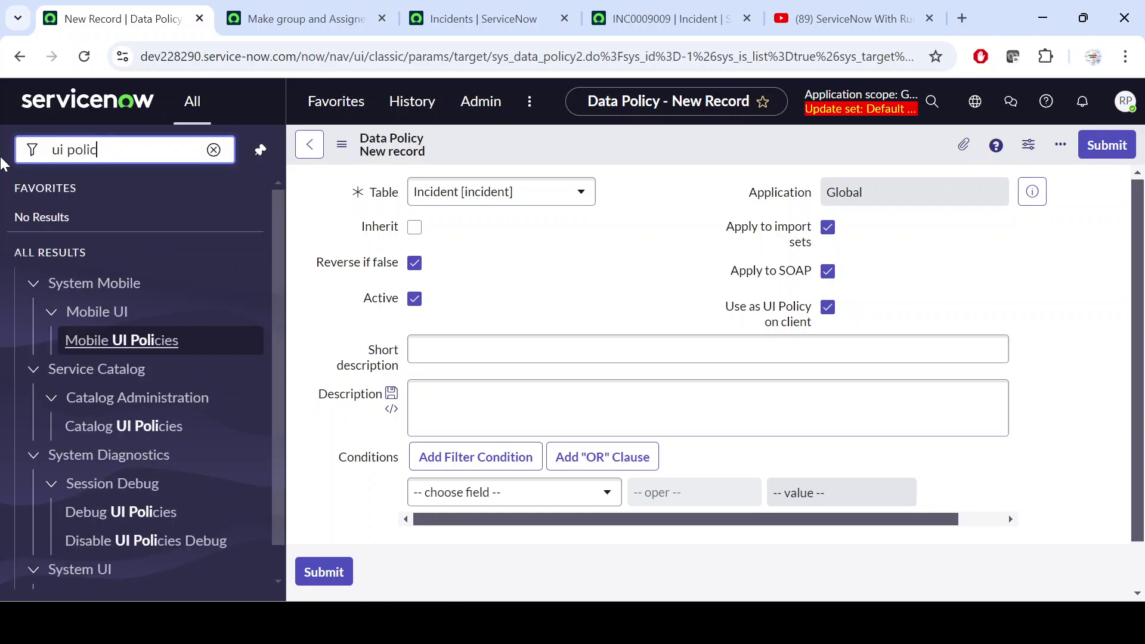
text(ies)
scroll(90, 554, down, 1)
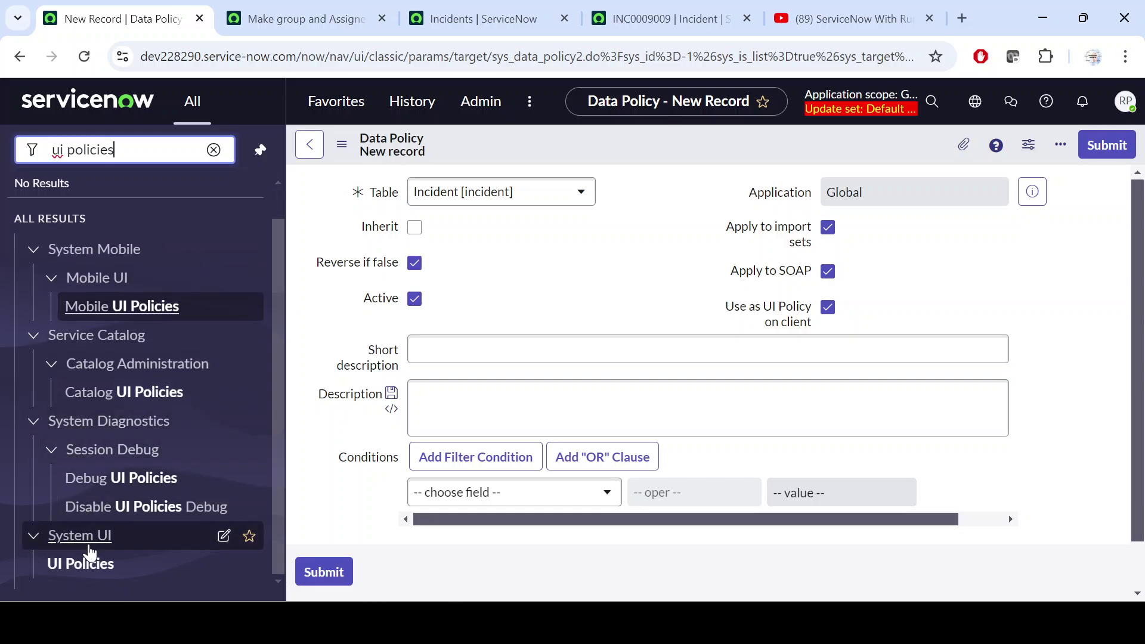
middle_click(89, 563)
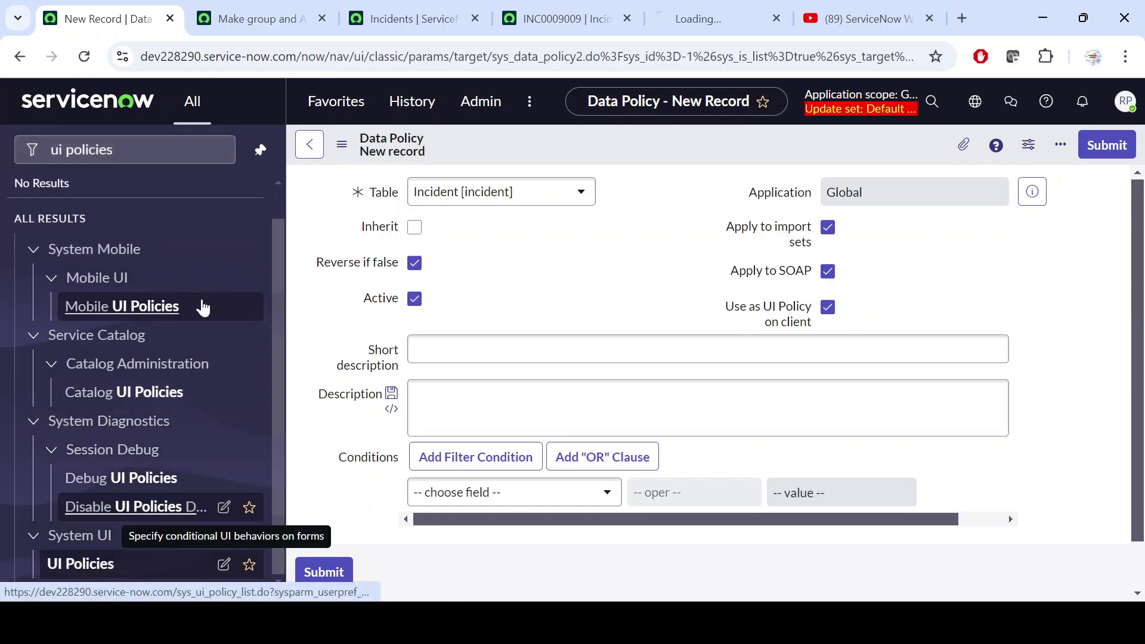
Step: From the UI Policies list, open the original incident UI policy with its mandatory assignment_group and assigned_to actions
click(720, 23)
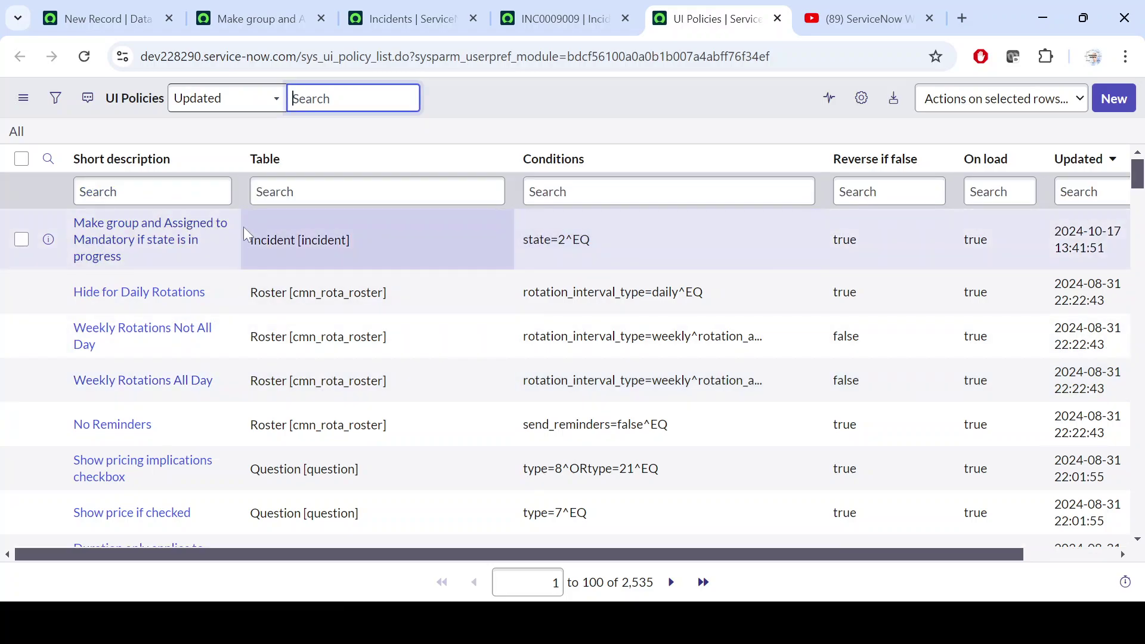
middle_click(179, 239)
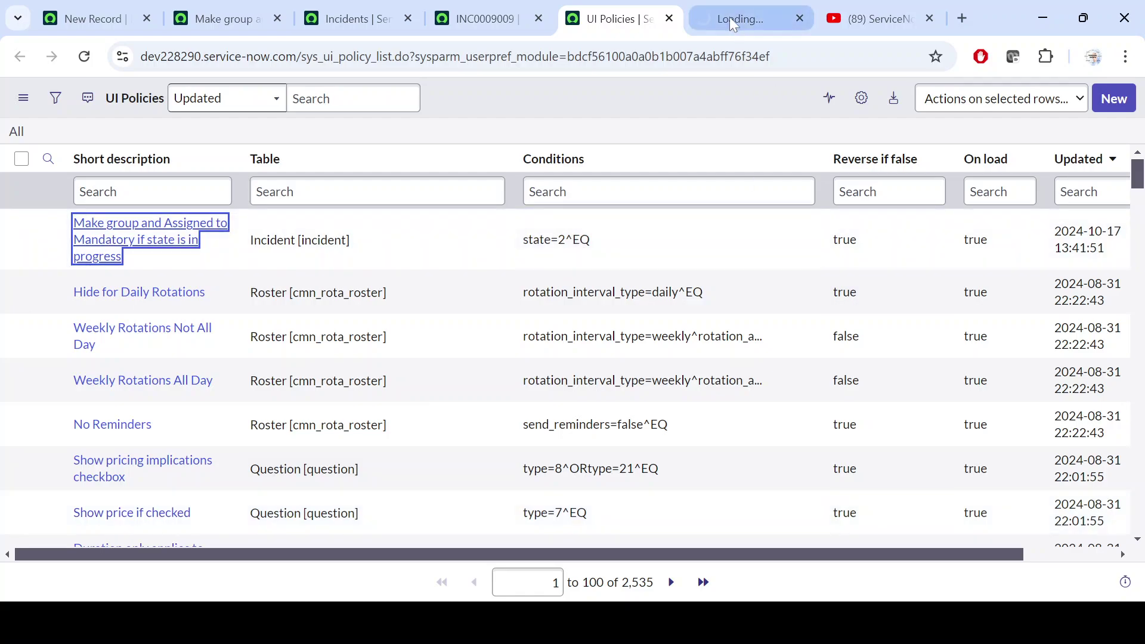
drag(734, 24, 346, 18)
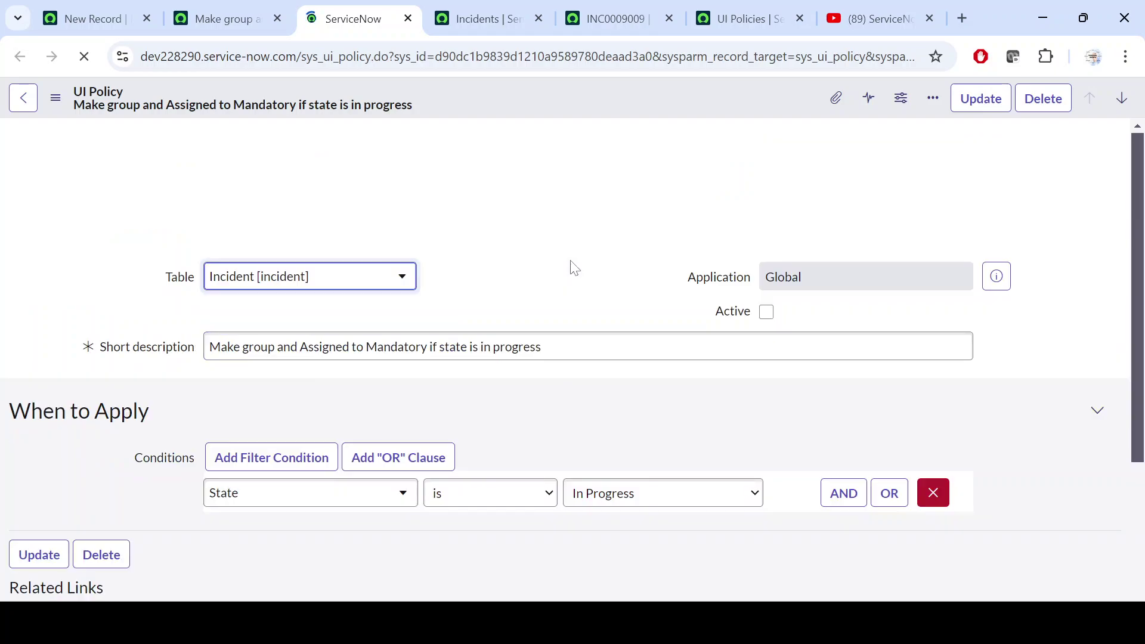
scroll(562, 281, down, 8)
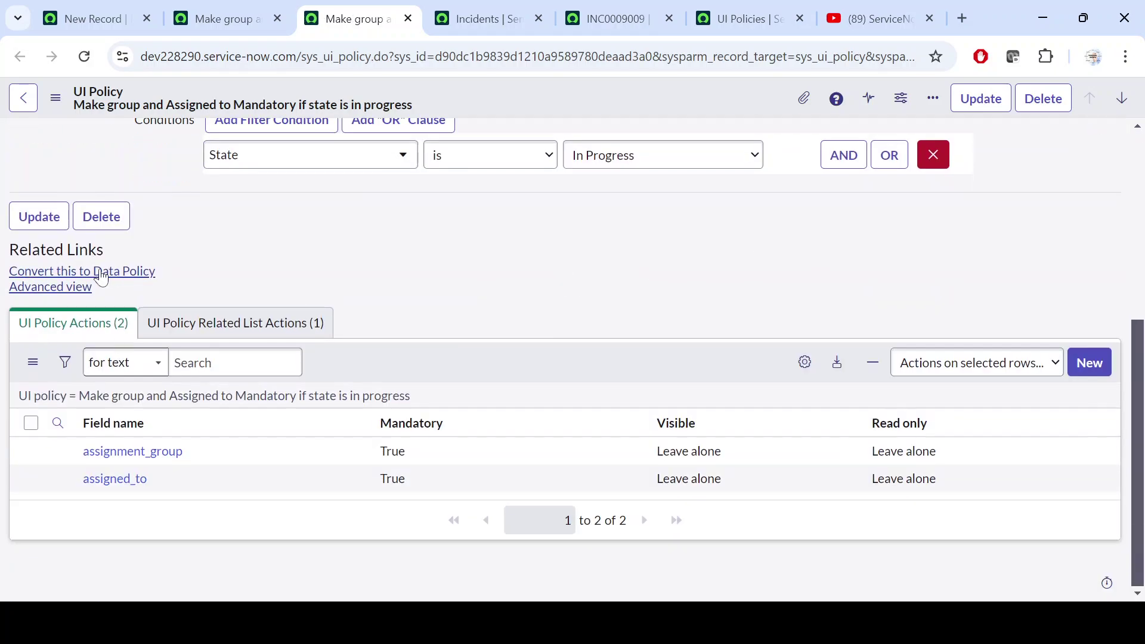
Step: Review the incident UI Policy form, then switch back to the converted Incident Data Policy conditioned on State In Progress
scroll(272, 281, up, 8)
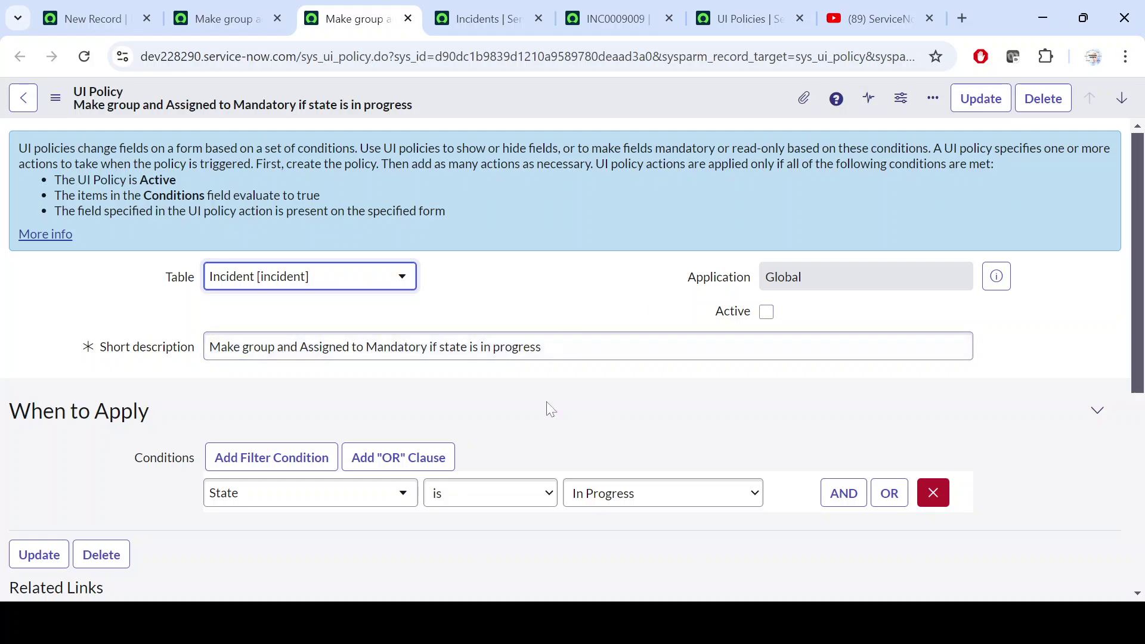
scroll(544, 459, down, 3)
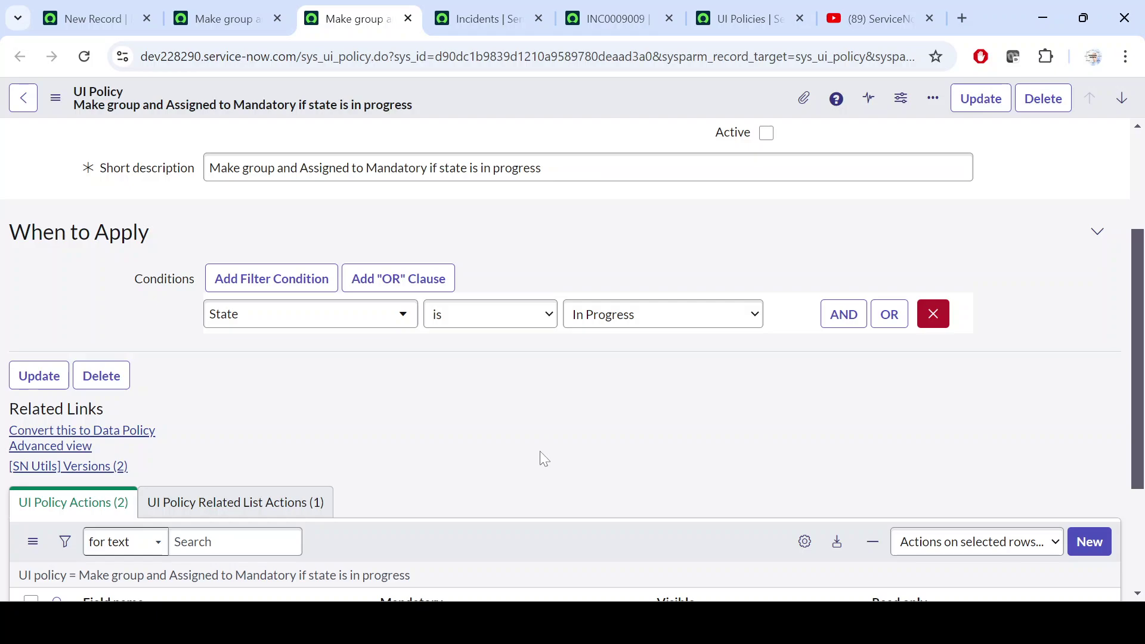
scroll(539, 460, up, 3)
click(197, 19)
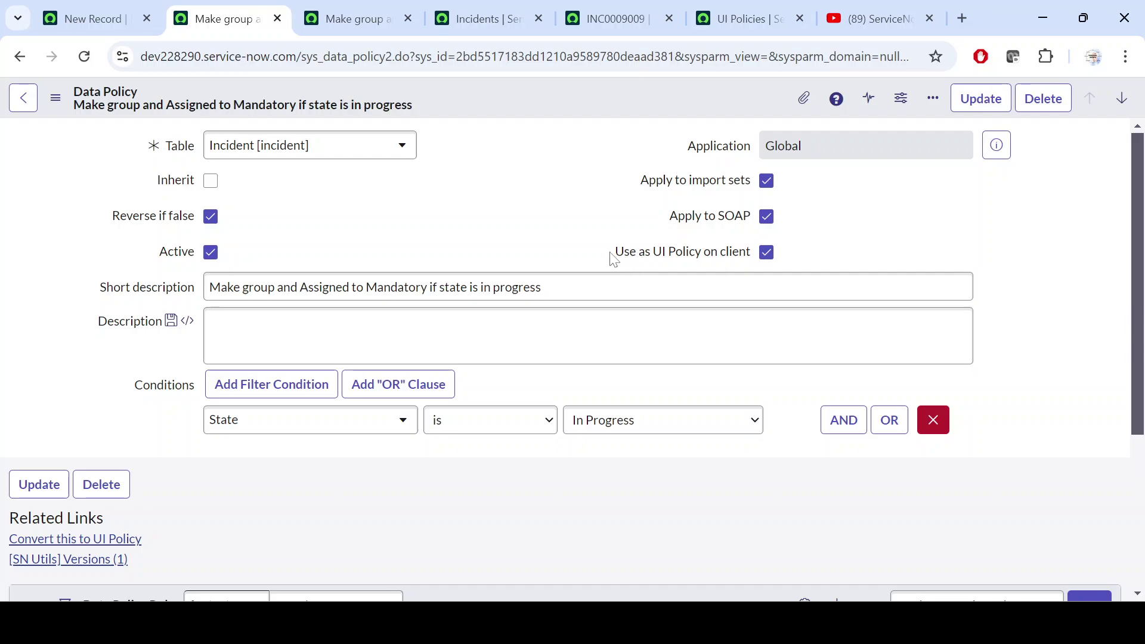
click(769, 255)
click(768, 253)
click(768, 253)
drag(615, 260, 834, 259)
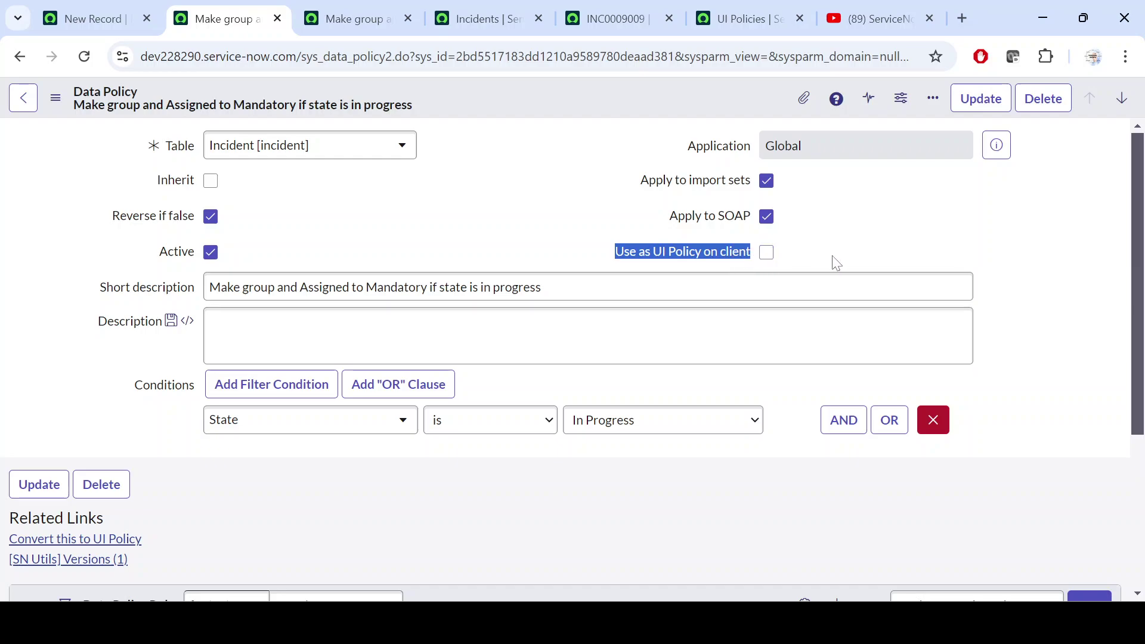
click(821, 253)
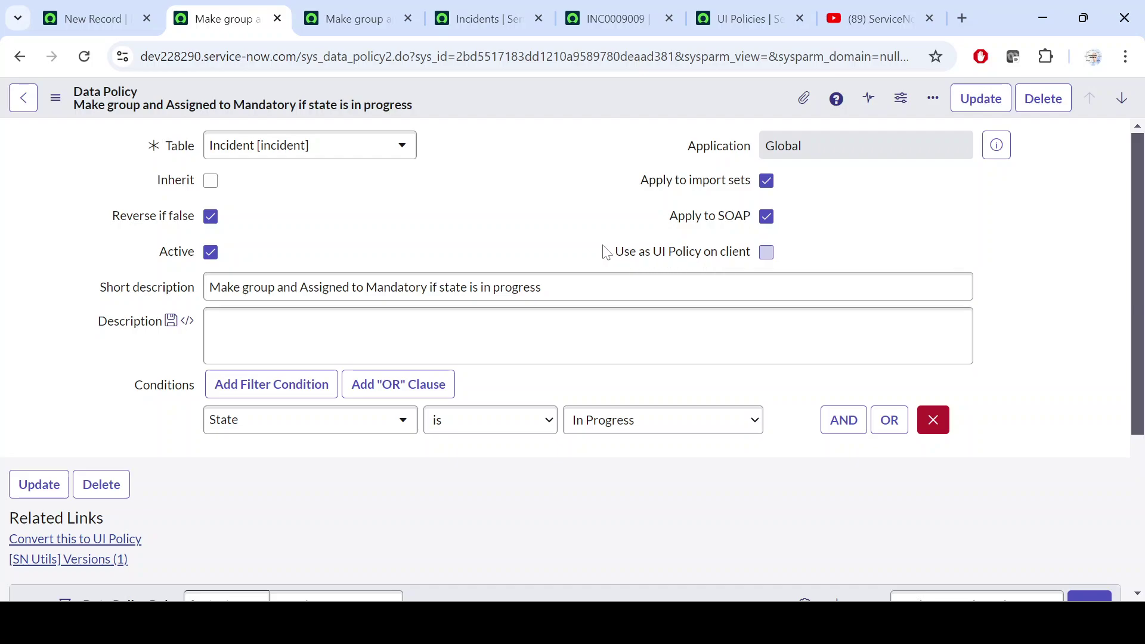
click(768, 253)
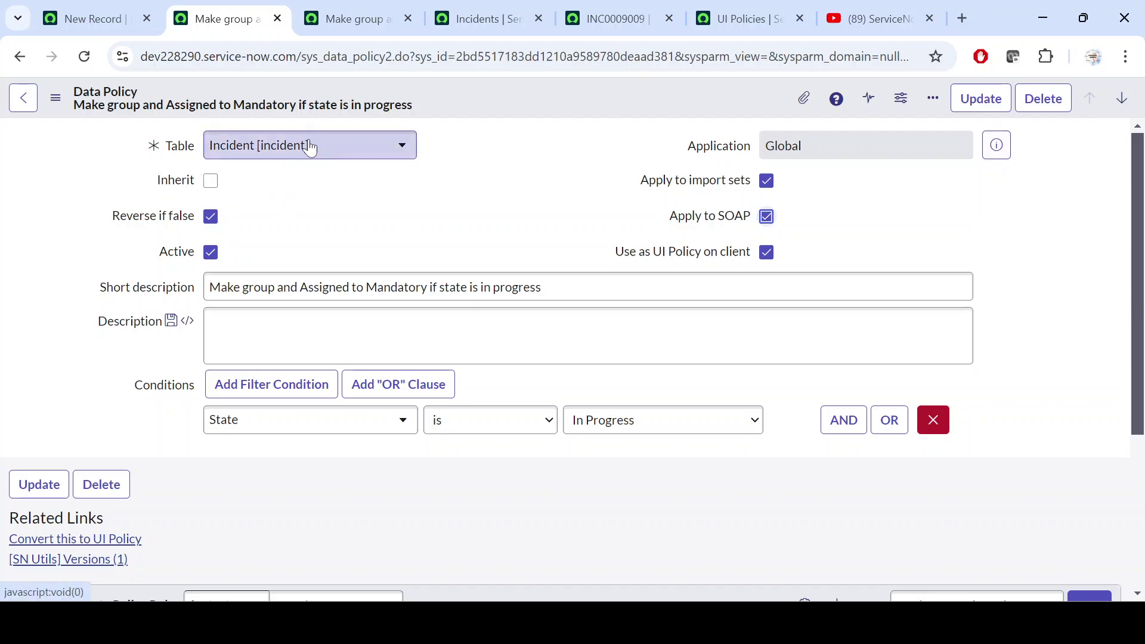
click(332, 217)
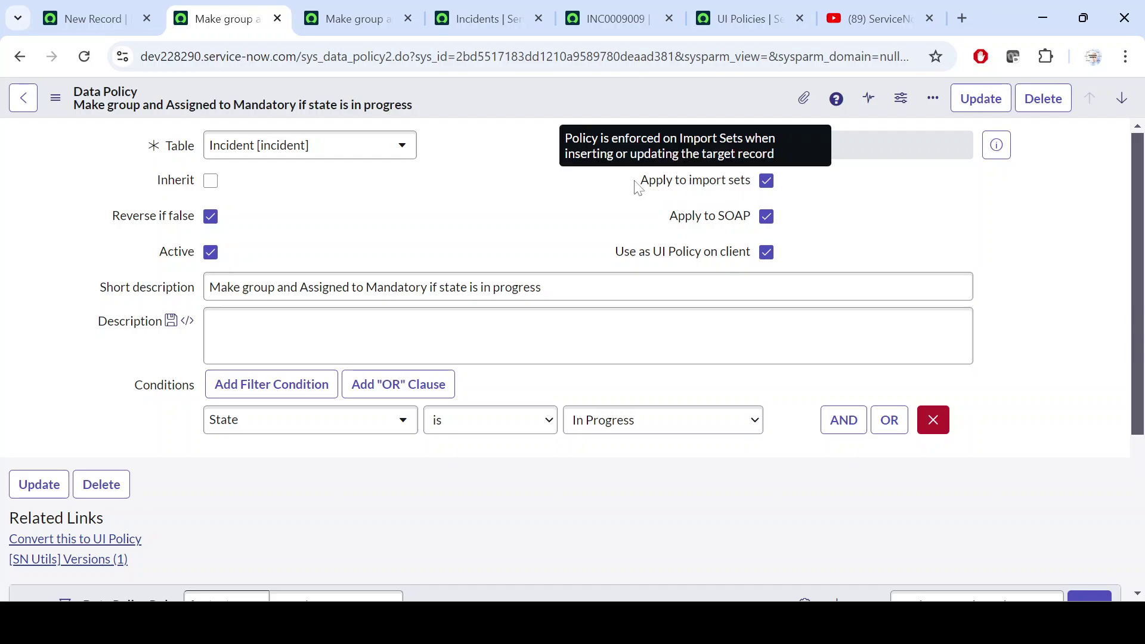
drag(640, 180, 757, 186)
click(821, 220)
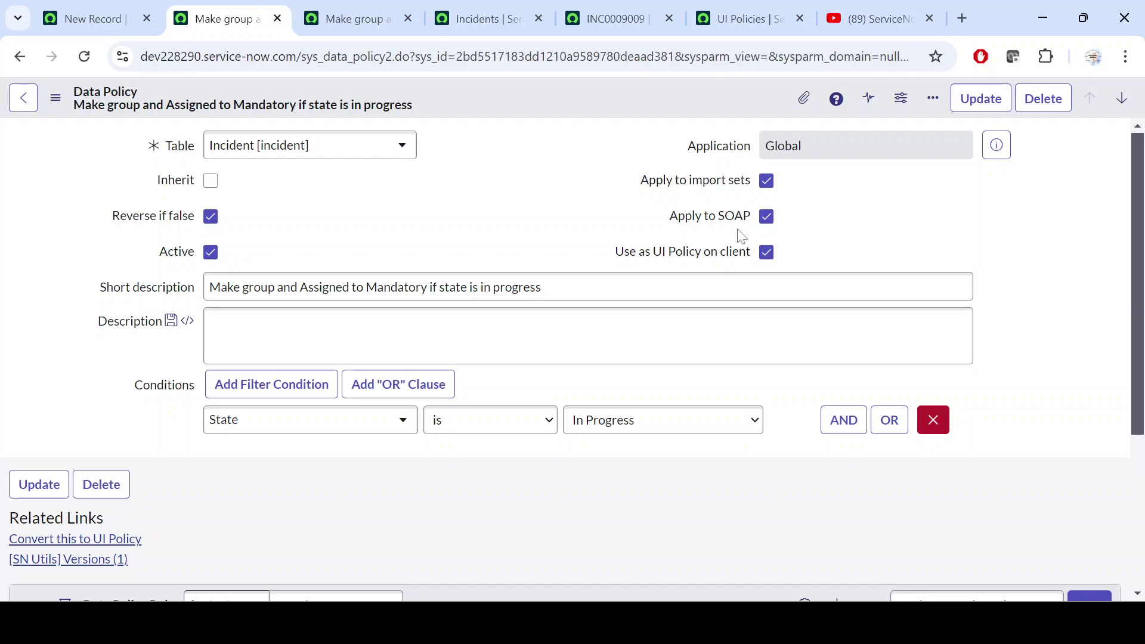
drag(668, 216, 755, 224)
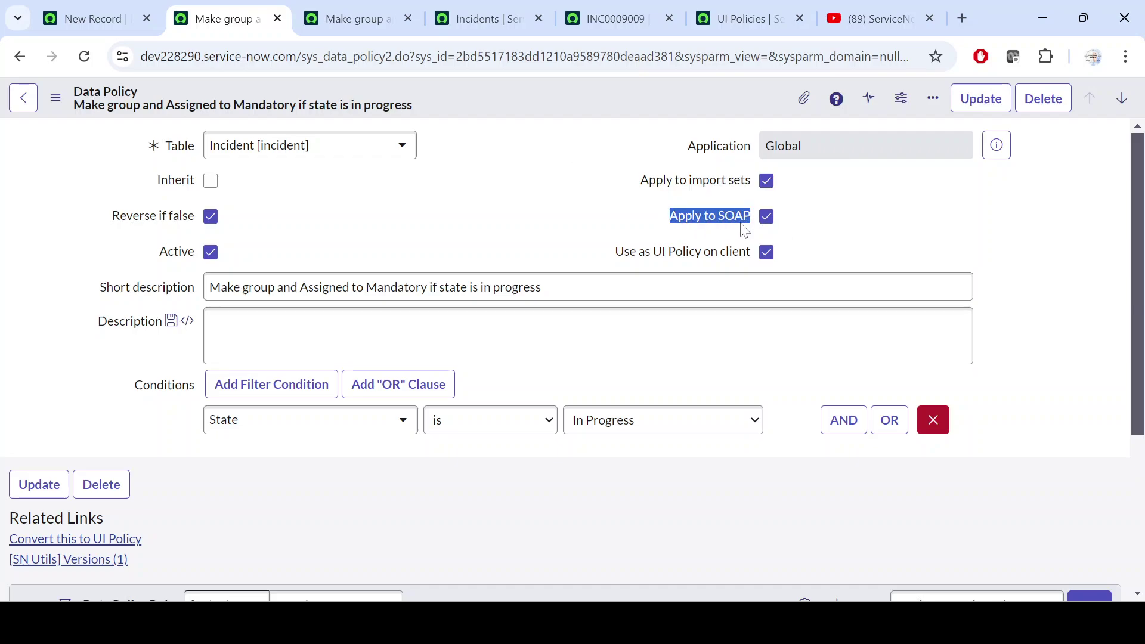
click(880, 231)
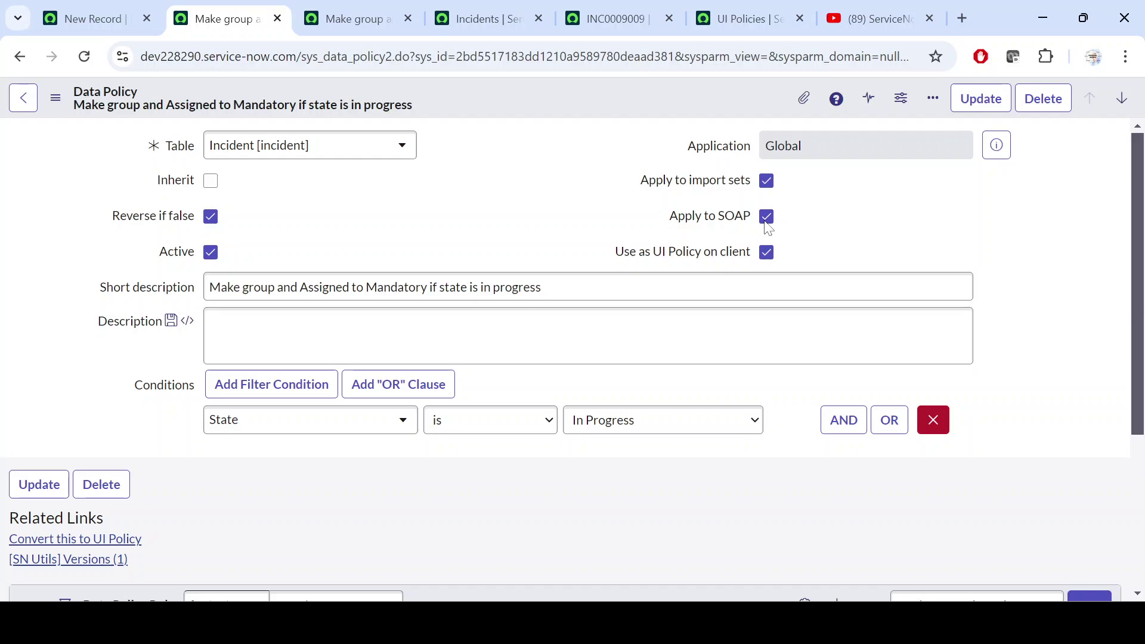
scroll(595, 423, down, 4)
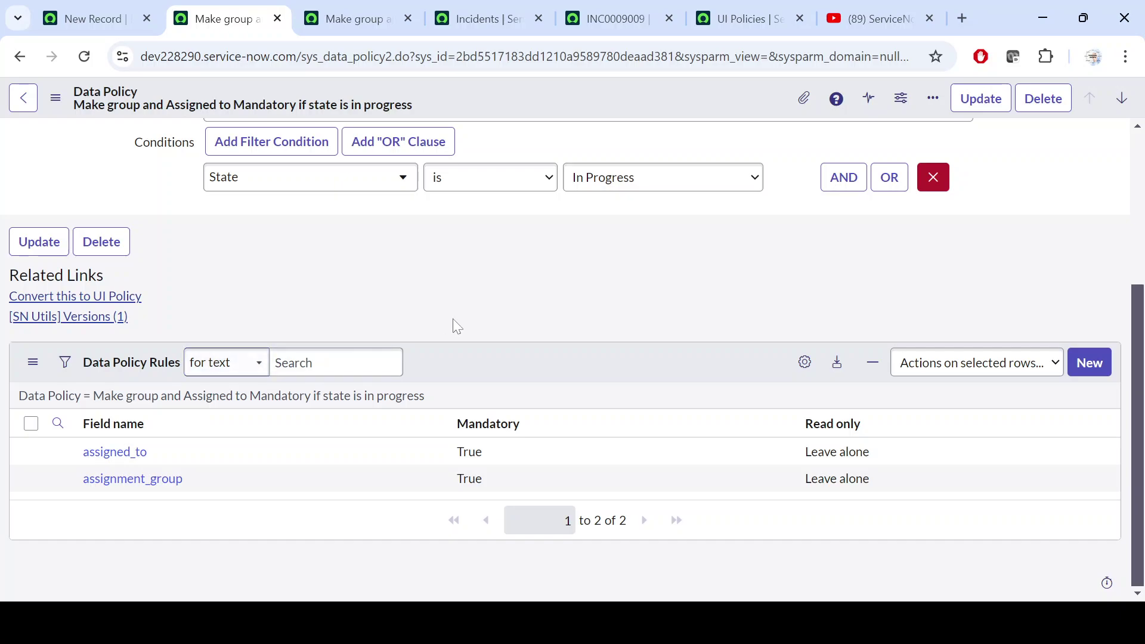
scroll(453, 325, up, 4)
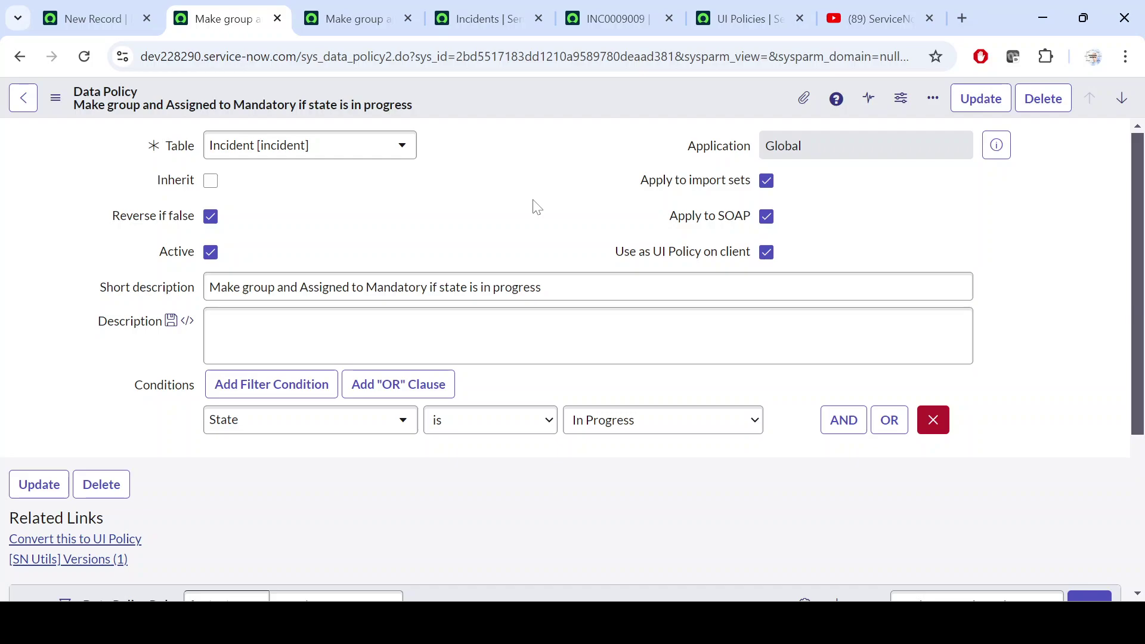
scroll(509, 251, down, 4)
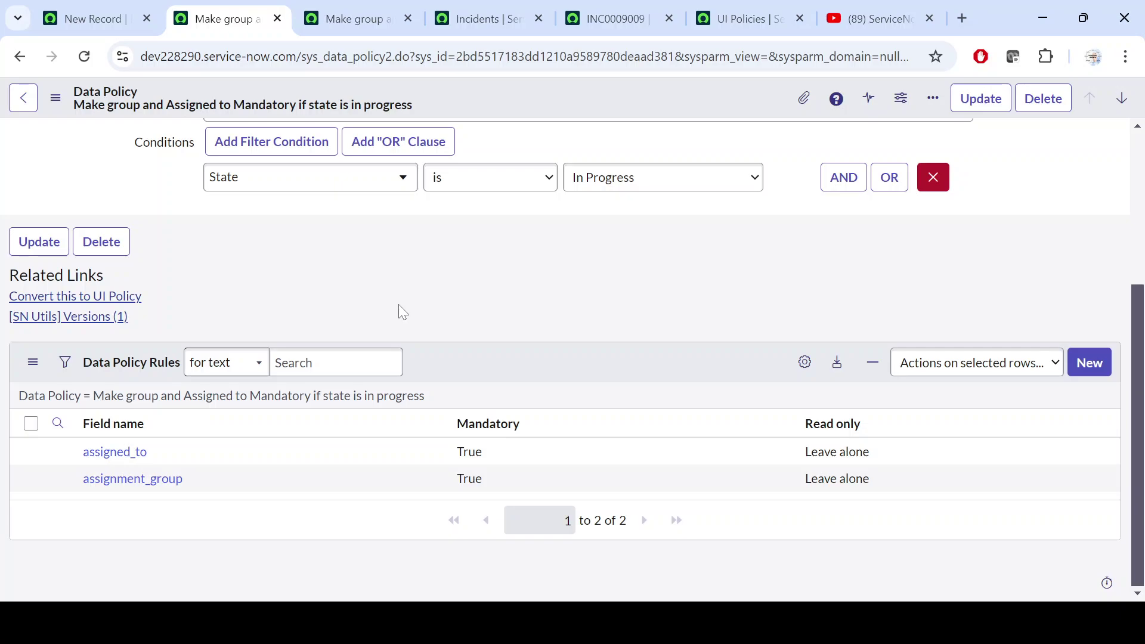
click(525, 451)
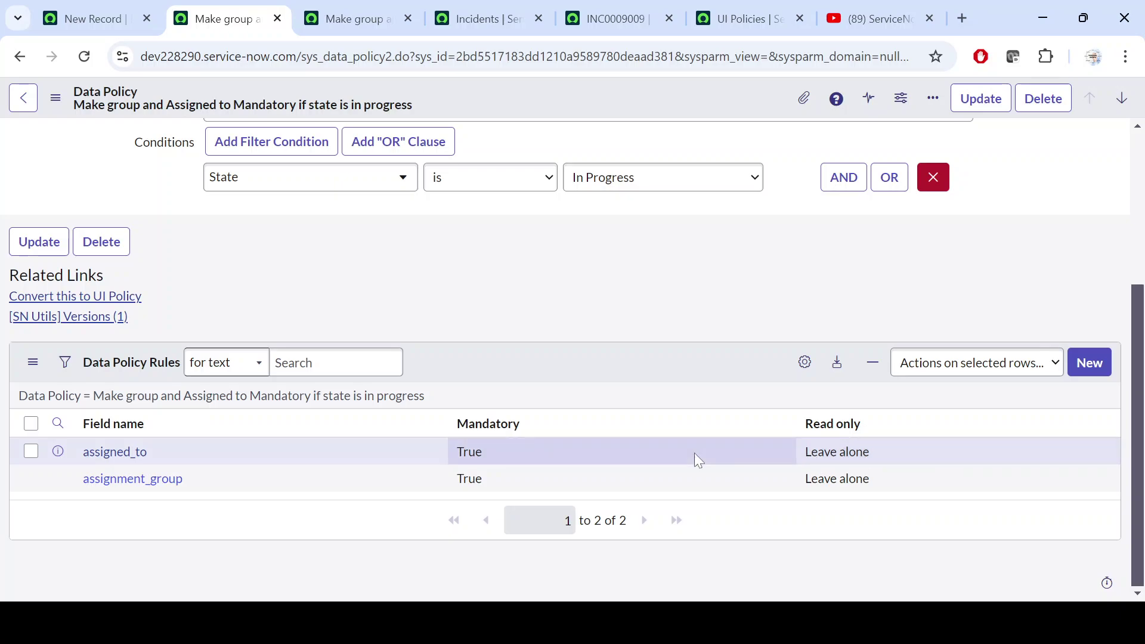
click(946, 452)
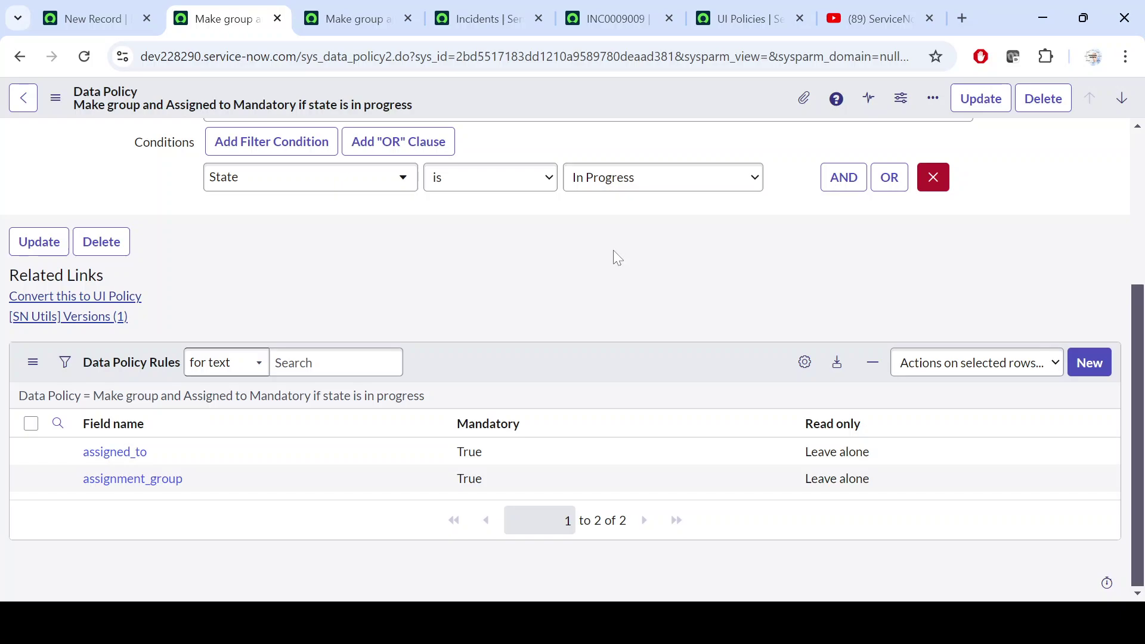
scroll(617, 258, up, 4)
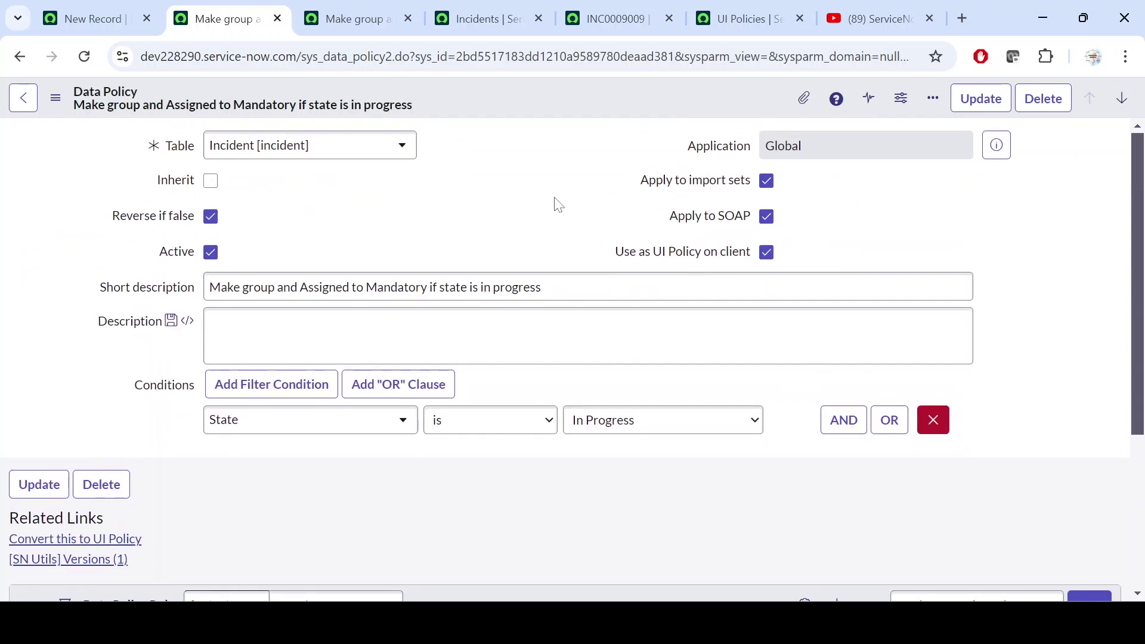